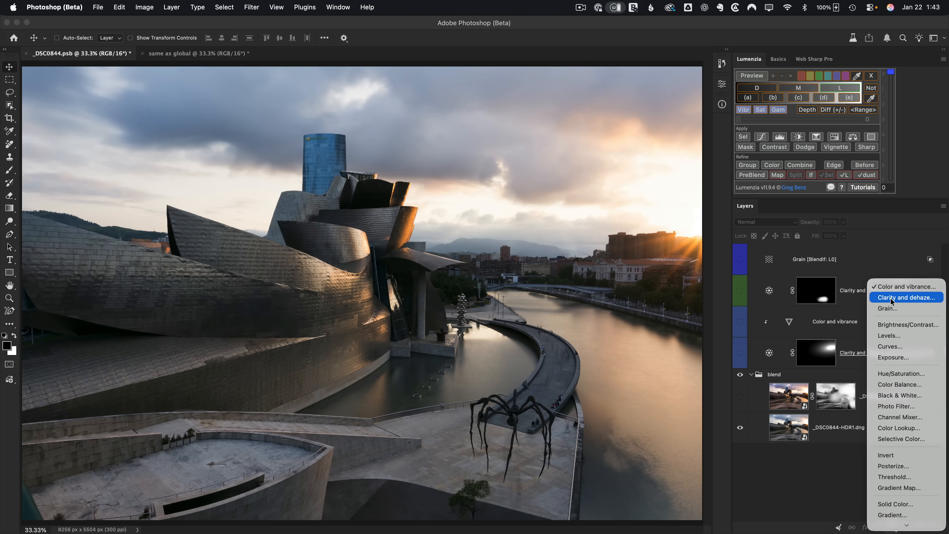
Try a Color and vibrance adjustment layer with temperature +16 and tint +27, and delete it again
left_click(892, 297)
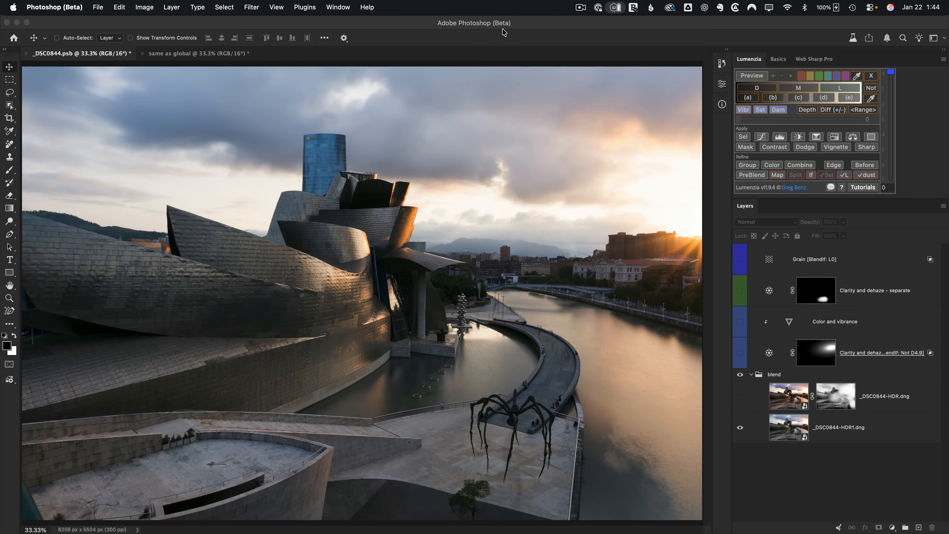
left_click(892, 527)
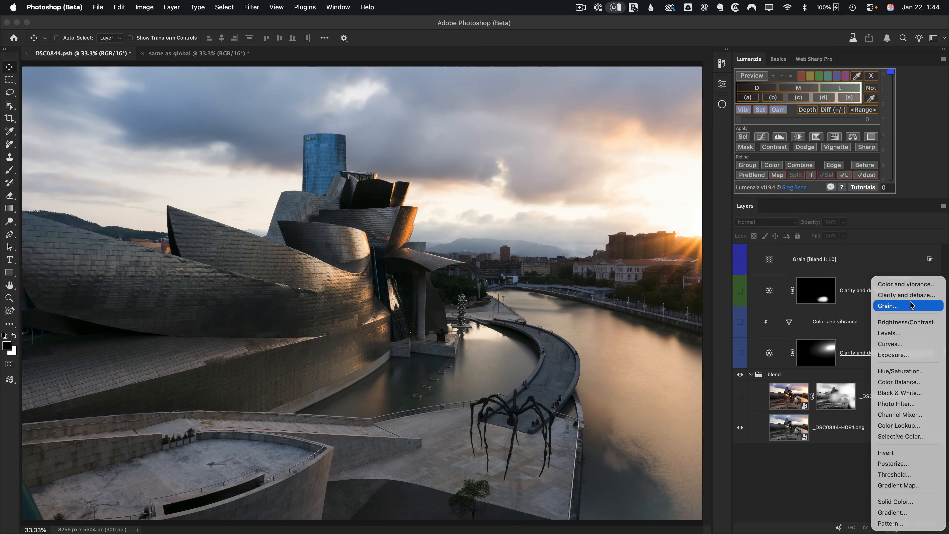
left_click(916, 288)
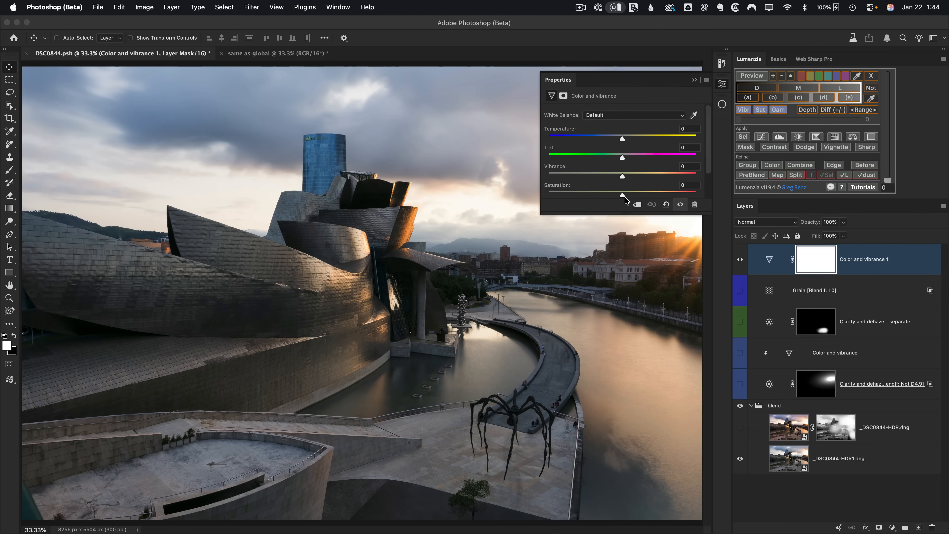
left_click_drag(623, 158, 635, 139)
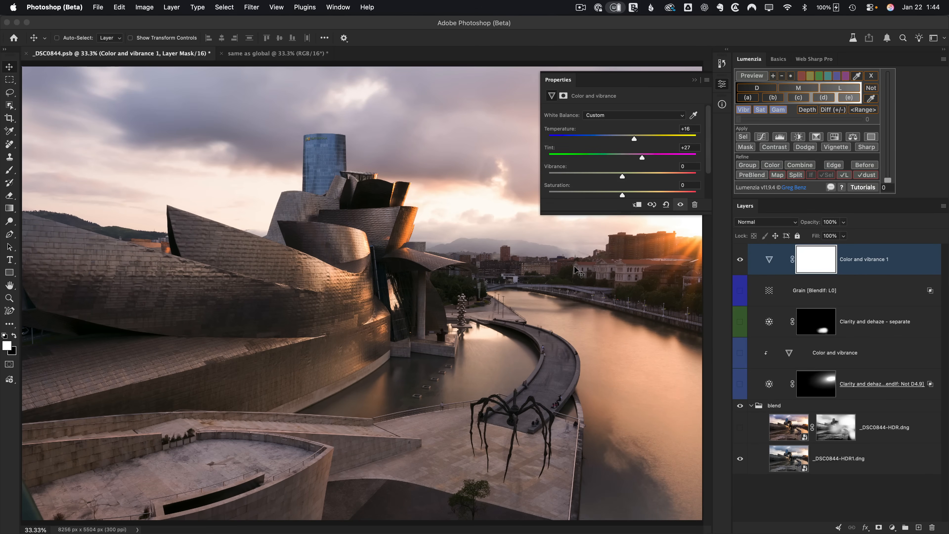
left_click_drag(870, 259, 932, 527)
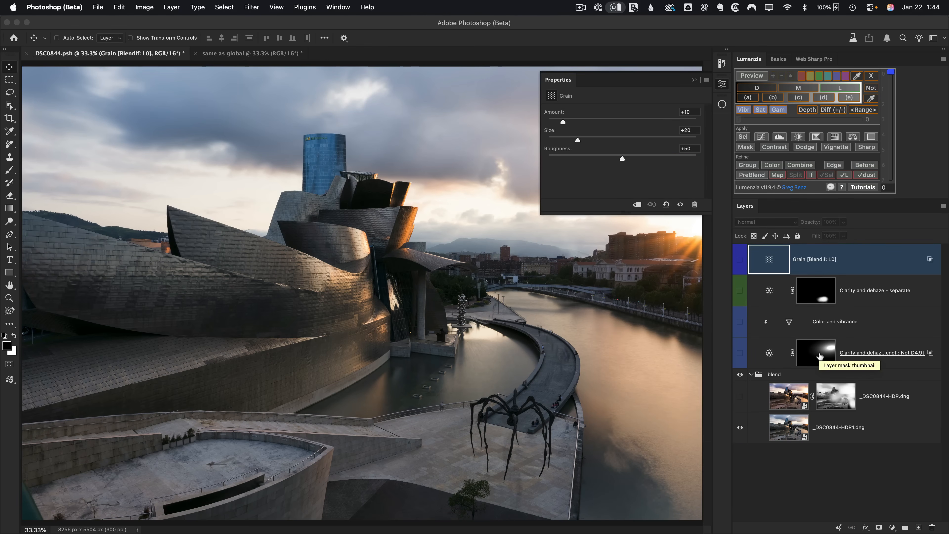
left_click(722, 85)
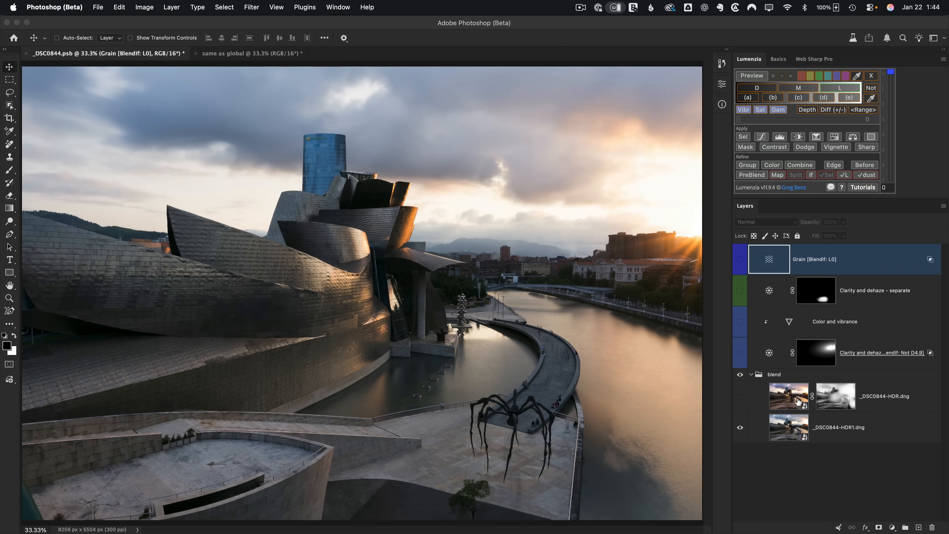
Open the _DSC0844-HDR1.dng smart object in Camera Raw, review its settings down to Calibration, and close without changes
left_click(795, 424)
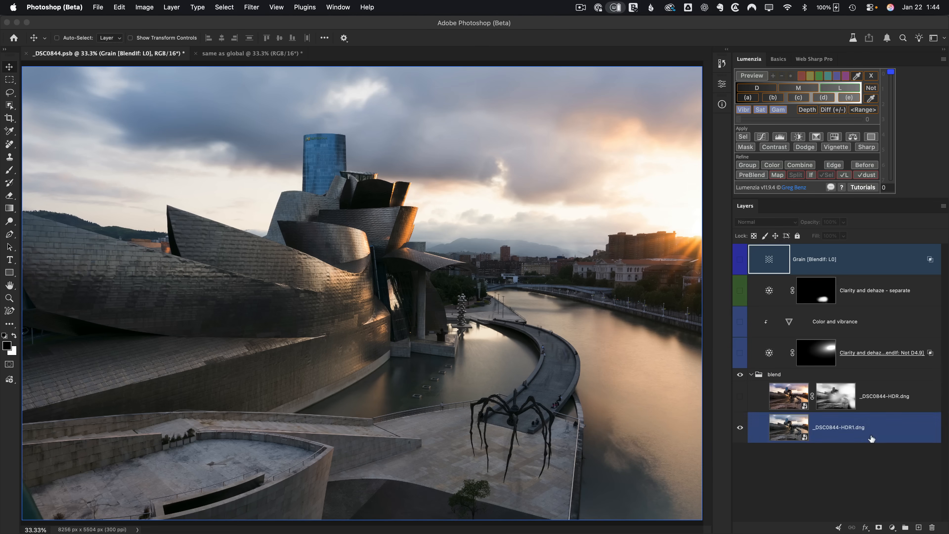
double_click(789, 427)
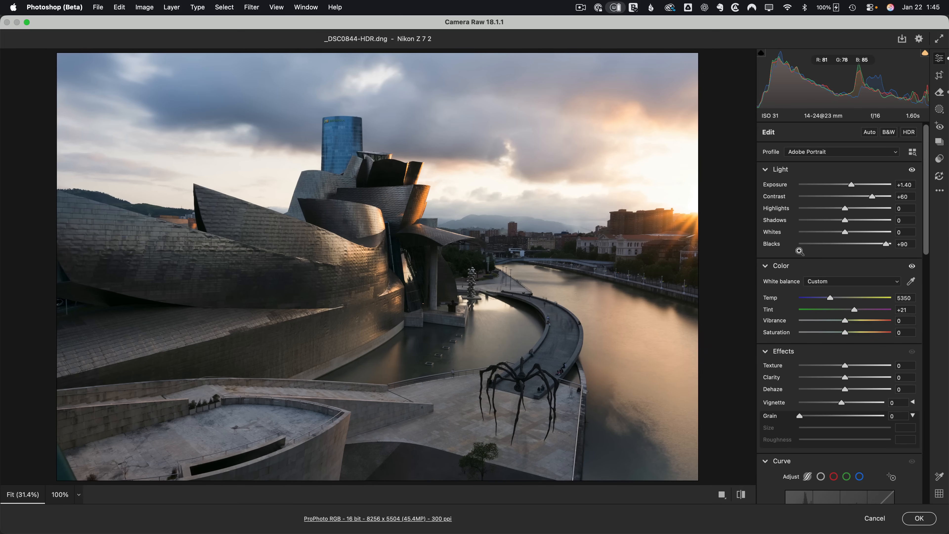
left_click_drag(926, 241, 933, 509)
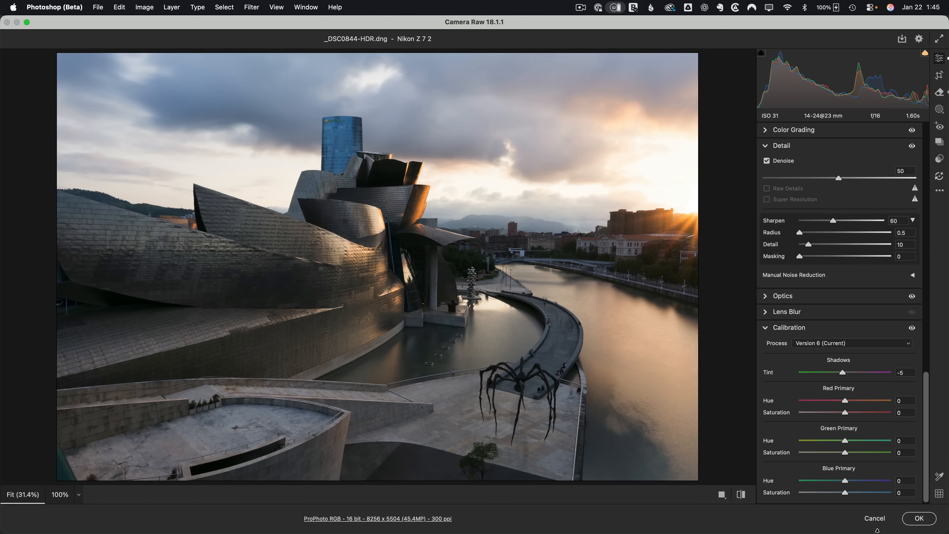
left_click(874, 519)
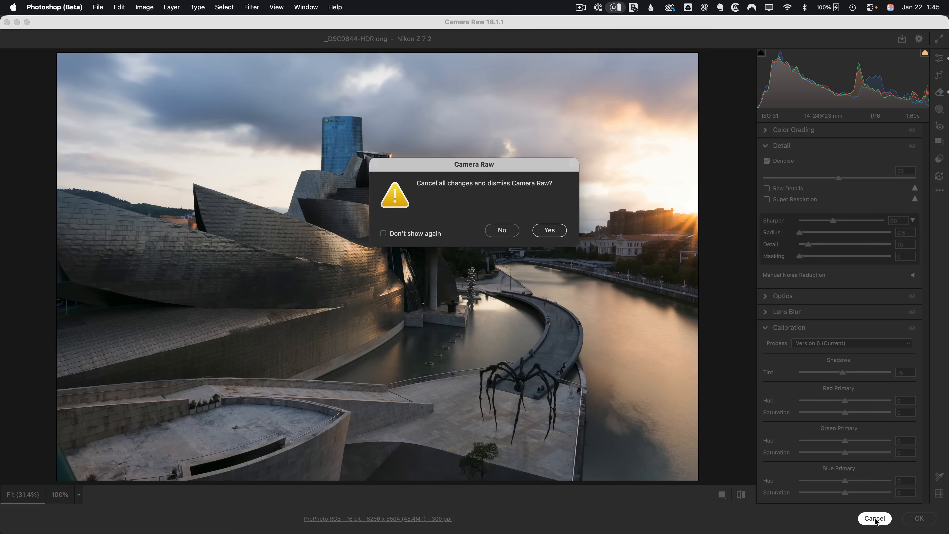
left_click(549, 230)
Make the _DSC0844-HDR.dng layer in the blend group visible and keep it as the active layer
left_click(782, 397)
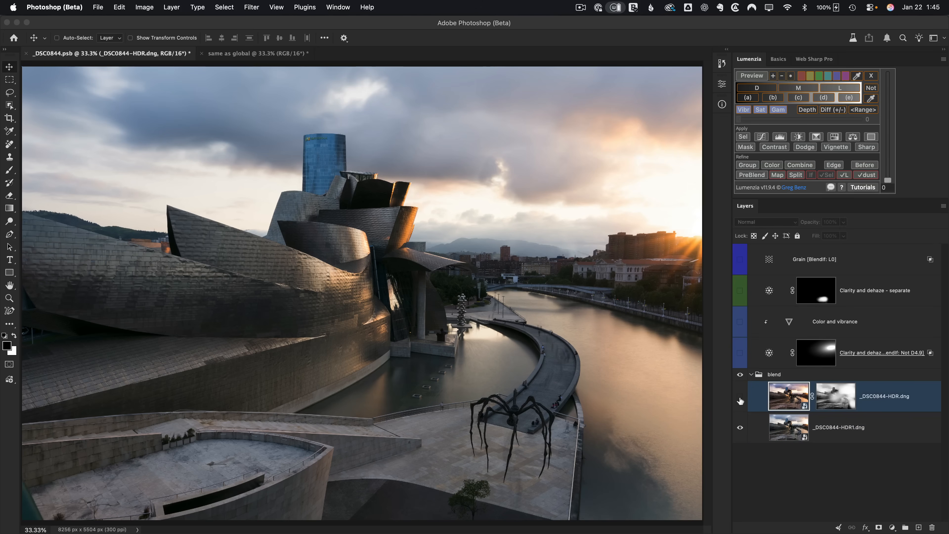
left_click(740, 396)
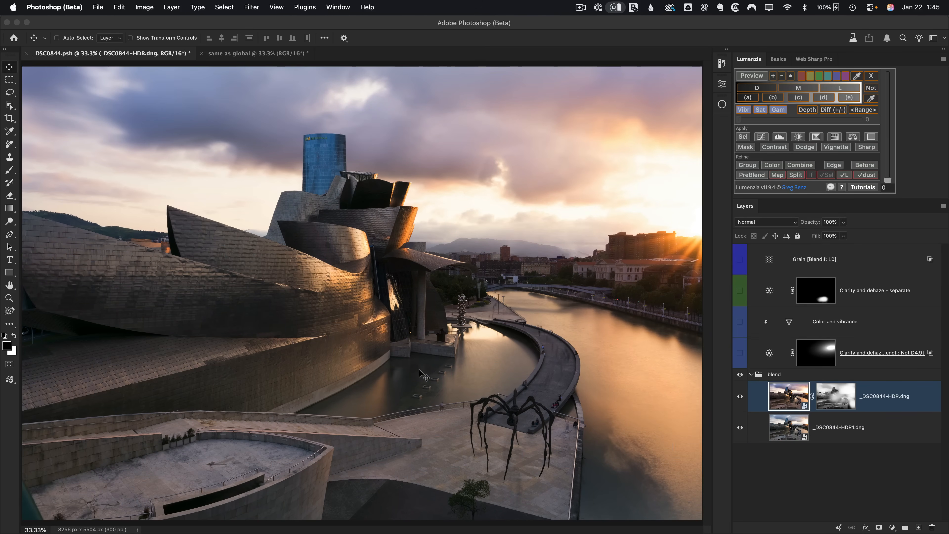
left_click(790, 424)
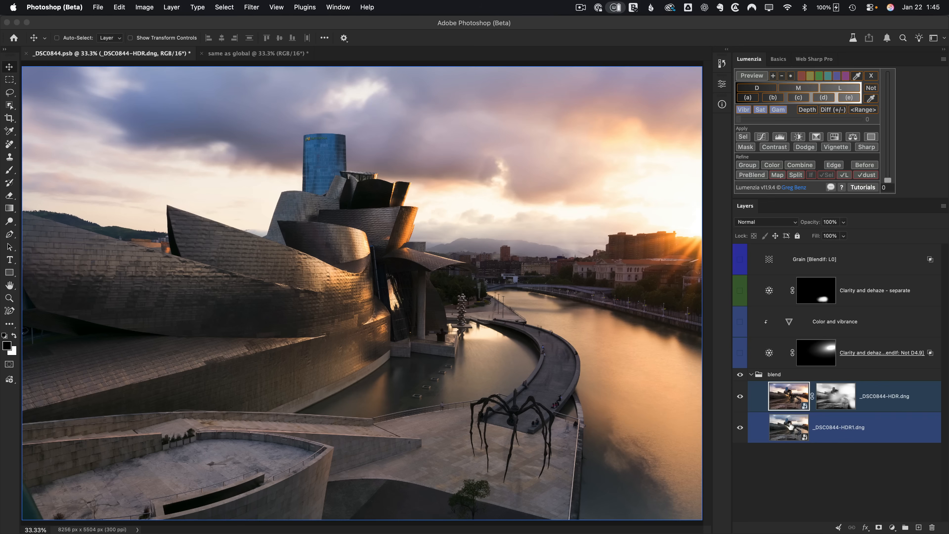
left_click(789, 397)
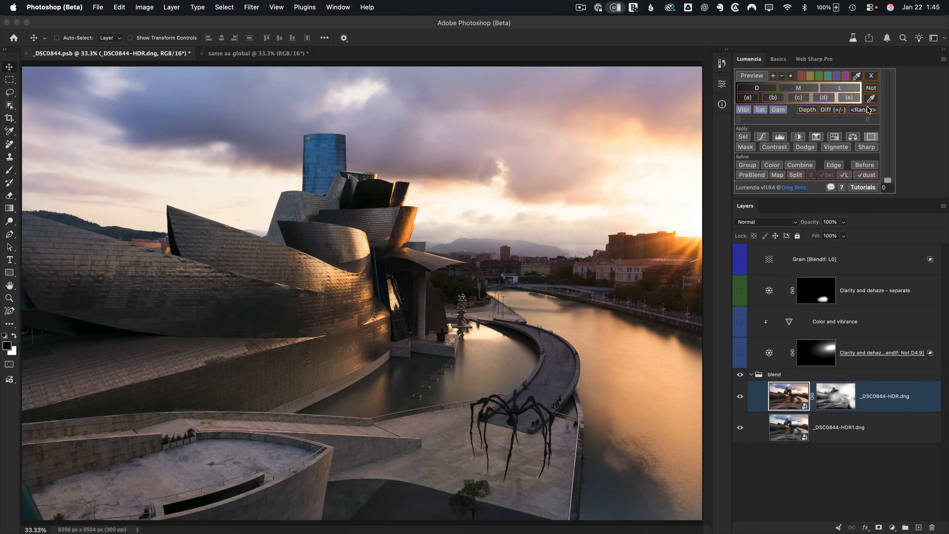
View the _DSC0844-HDR.dng layer mask on its own, and compare the image with and without that layer
left_click(841, 397, "alt")
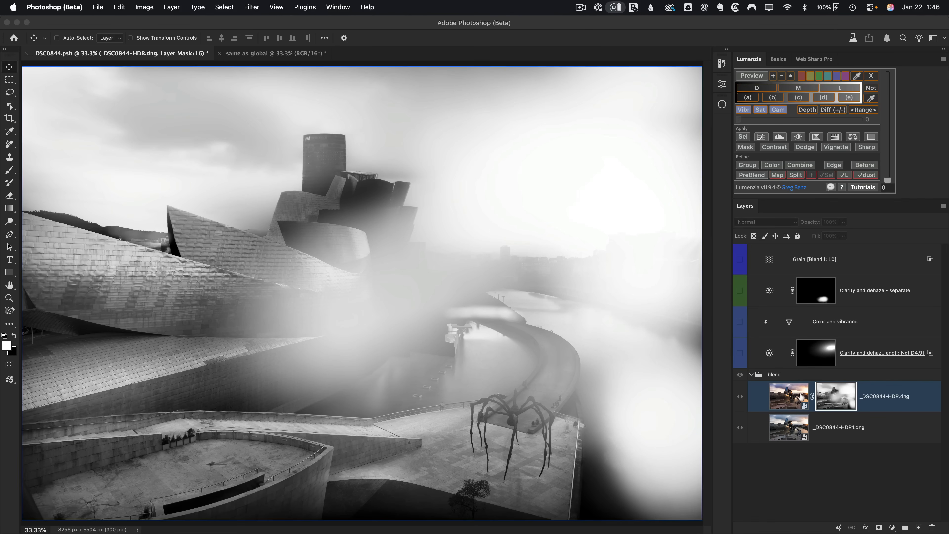
left_click(789, 397)
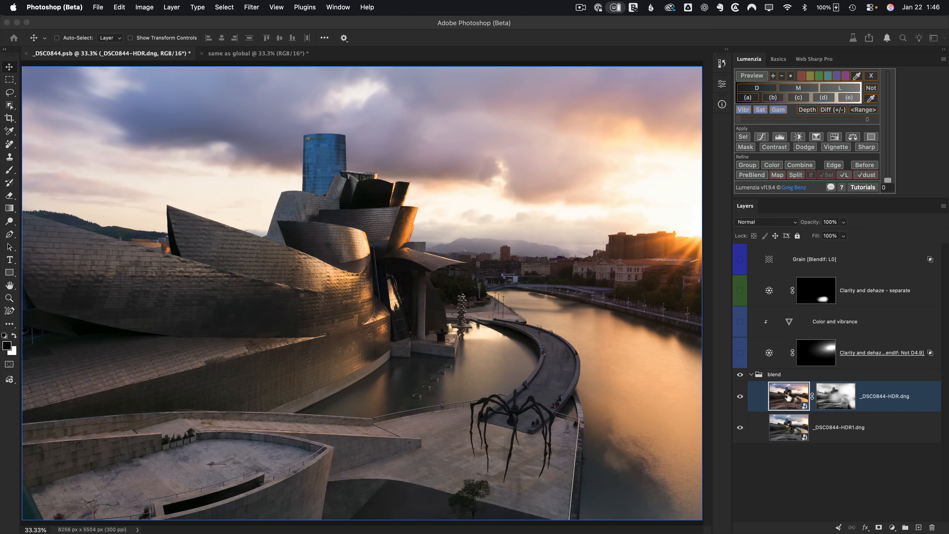
left_click(740, 397)
left_click(740, 397)
left_click(740, 398)
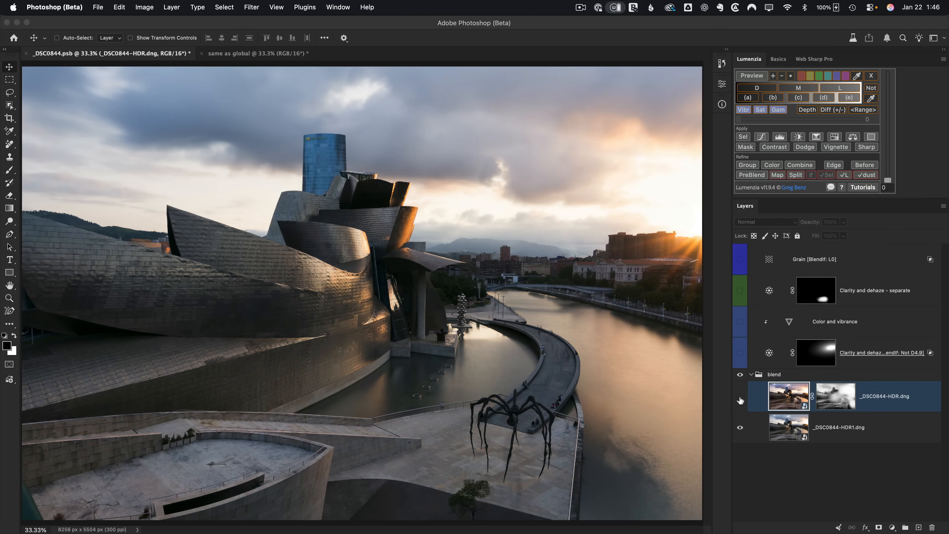
left_click(741, 397)
left_click(741, 397)
left_click(740, 398)
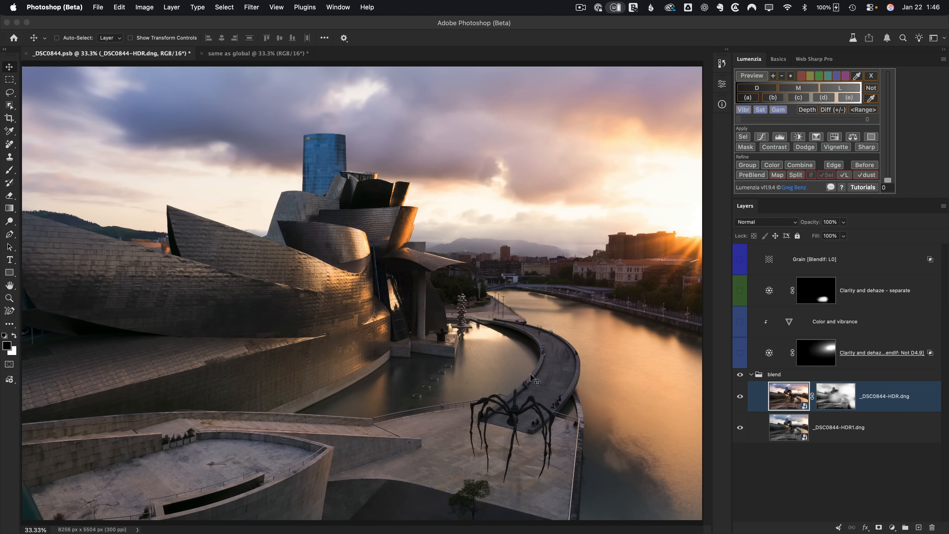
Combine both raw layers in the blend group into a single smart object
left_click(819, 422, "shift")
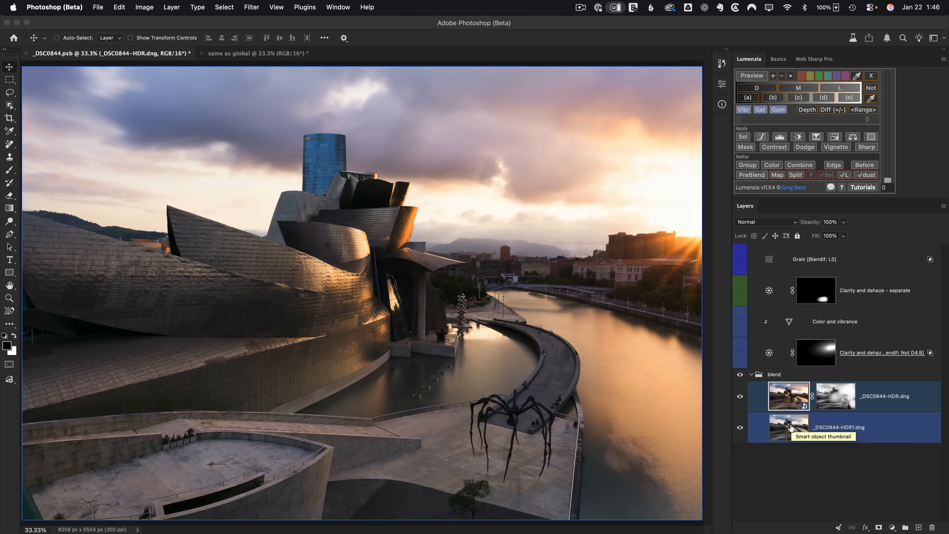
left_click(807, 389)
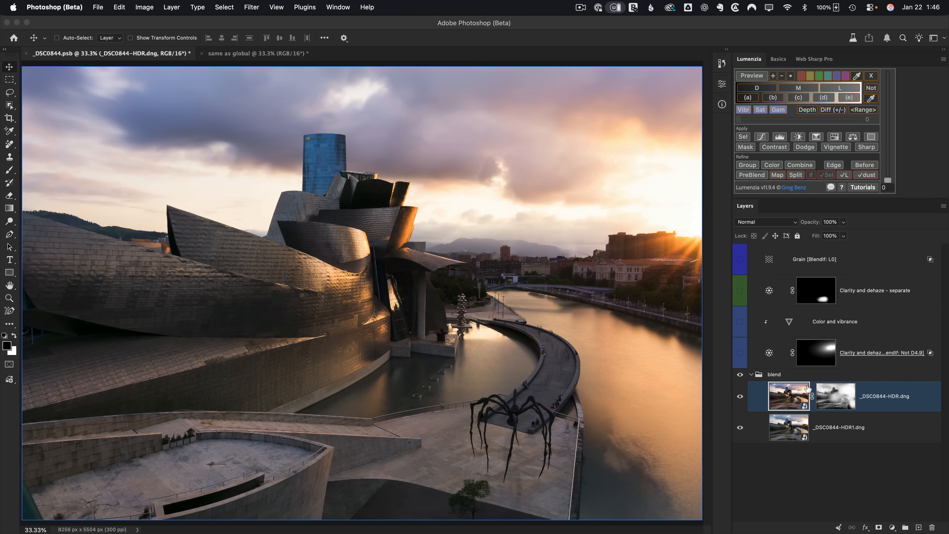
left_click(793, 431)
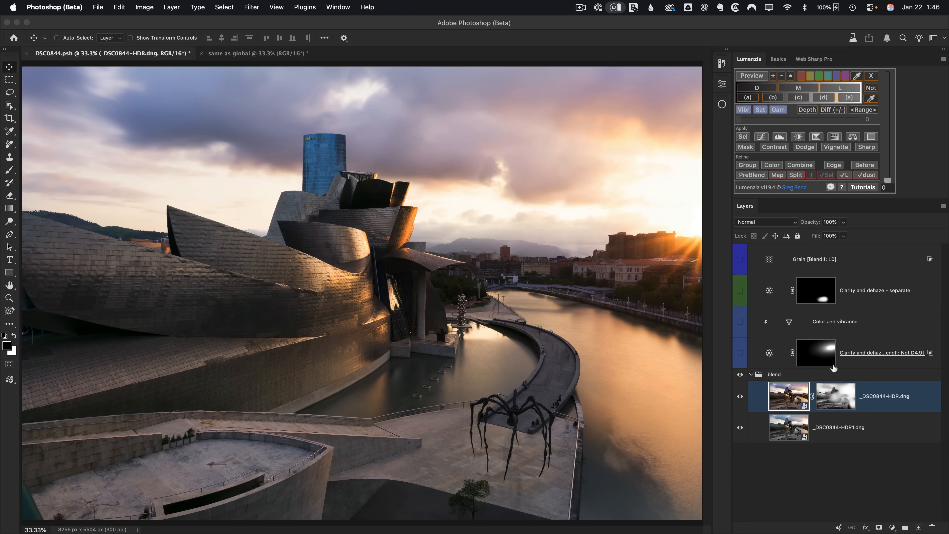
left_click(876, 431)
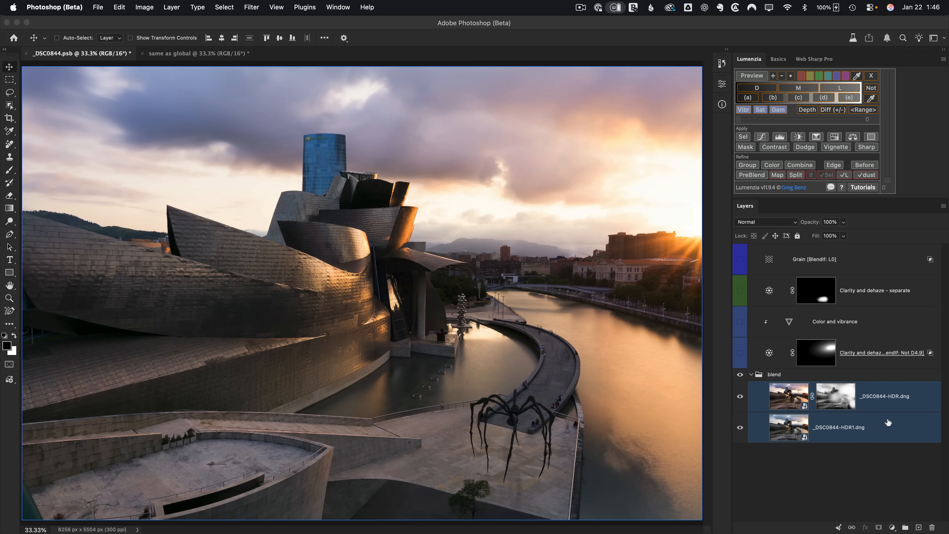
right_click(877, 421)
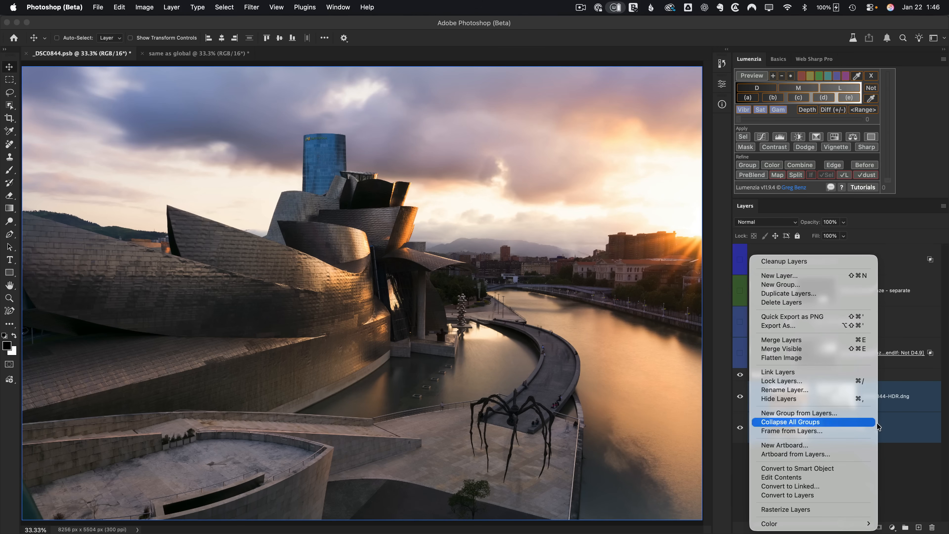
left_click(823, 470)
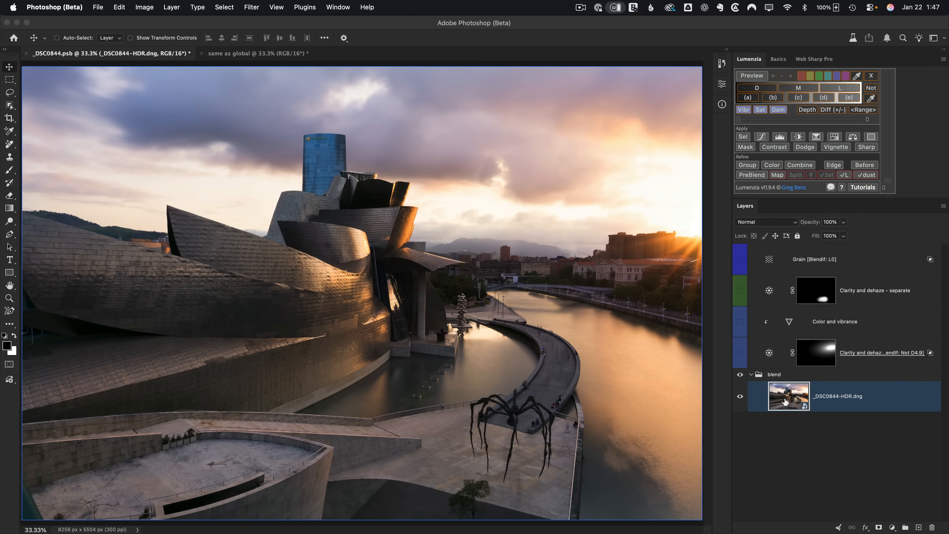
Undo the smart object conversion of the two raw layers
right_click(830, 393)
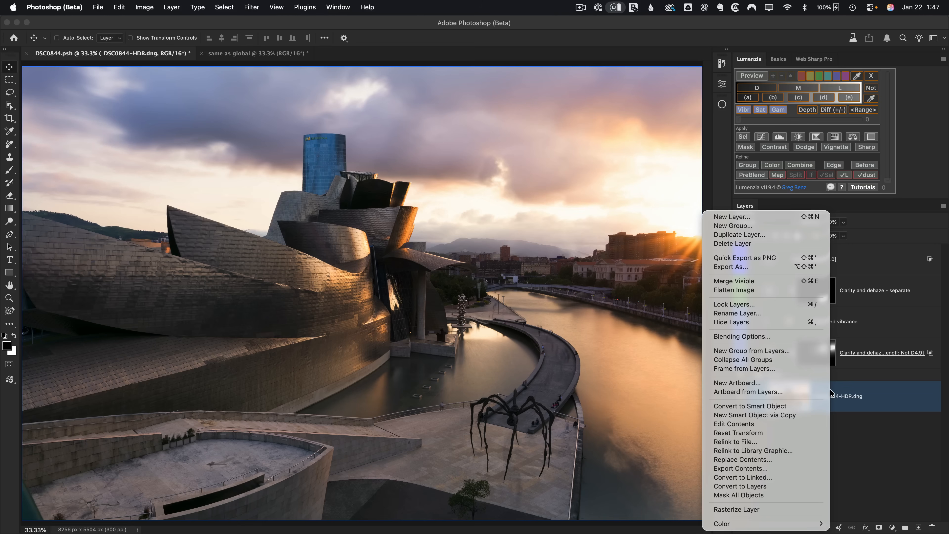
left_click(811, 410)
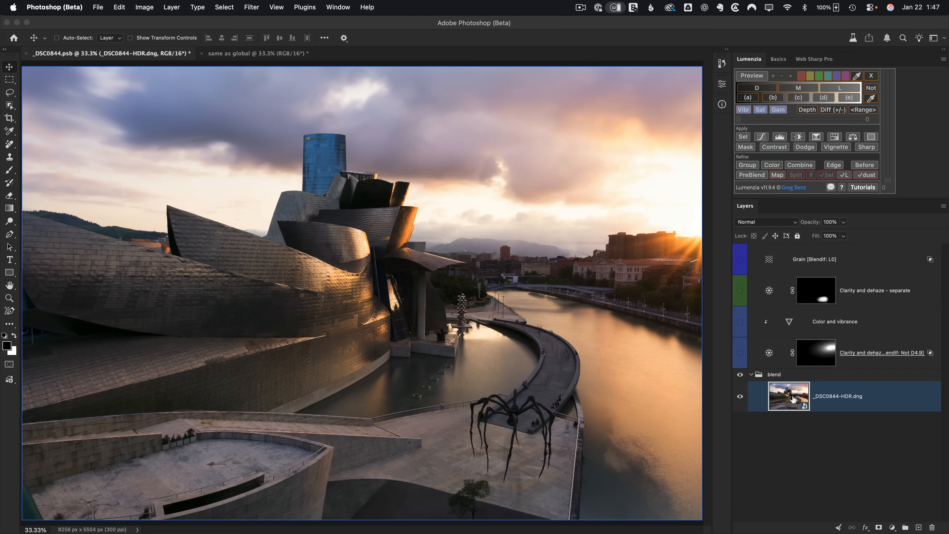
key("super+z")
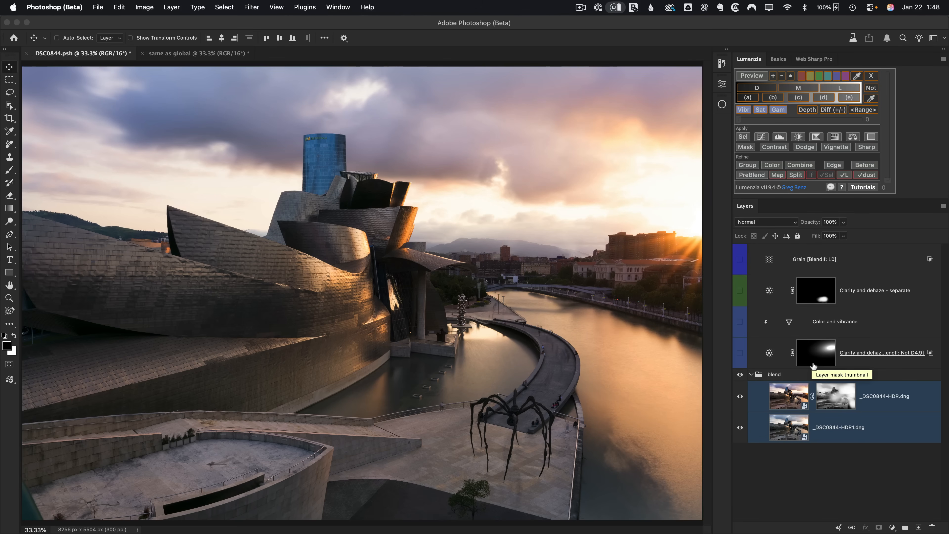
left_click(790, 370)
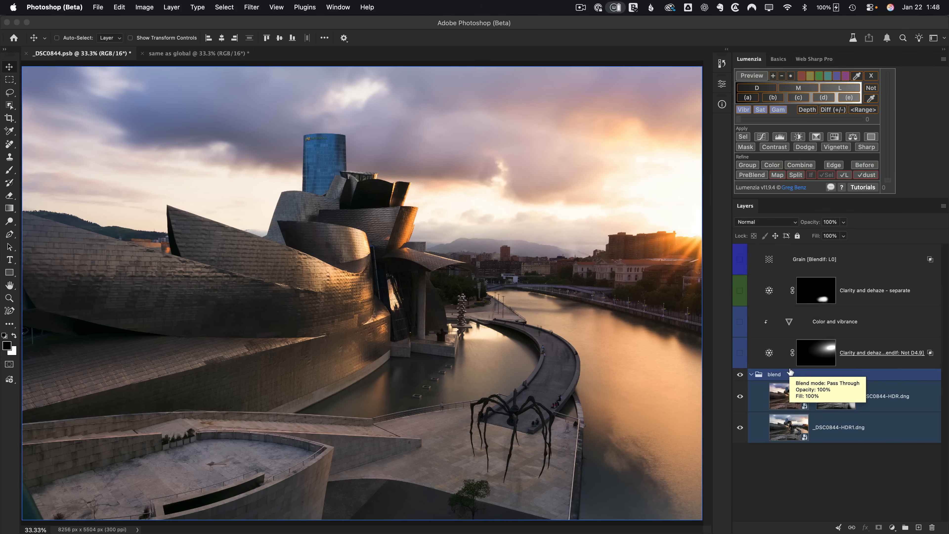
left_click(771, 396)
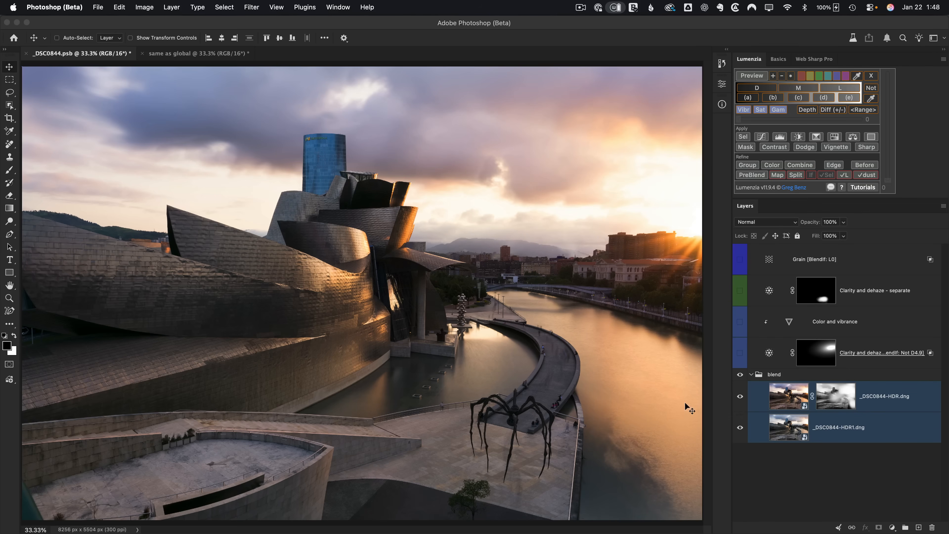
Show the four adjustment layers above the blend group, and compare the image with and without them
left_click_drag(740, 353, 739, 251)
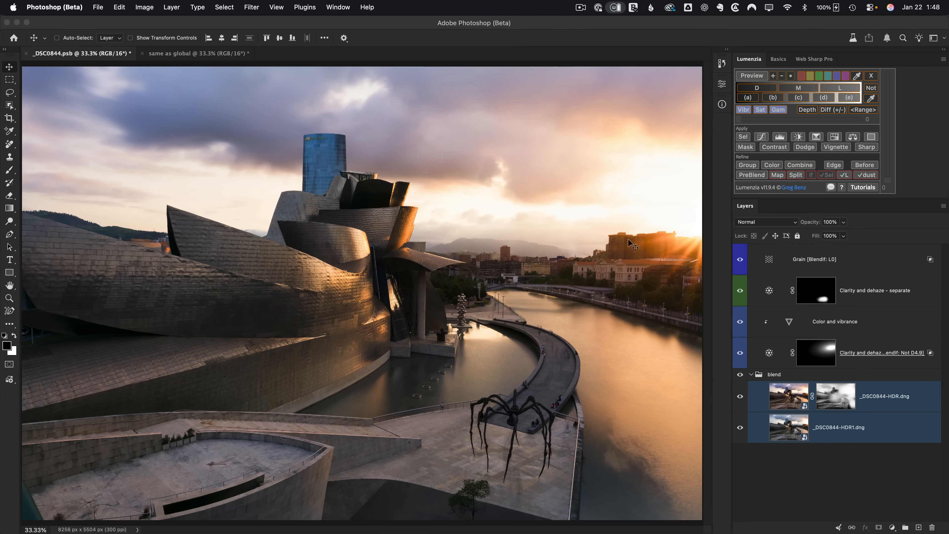
left_click(740, 374, "alt")
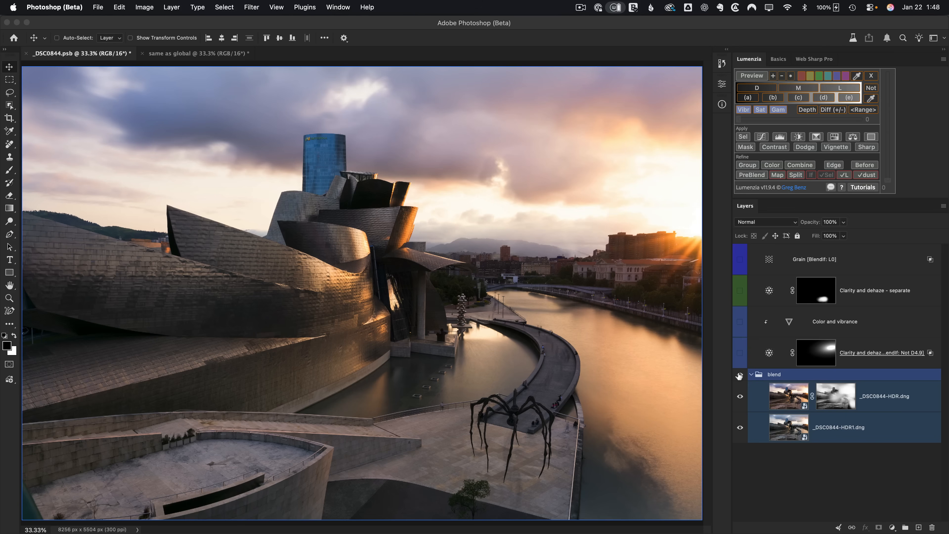
left_click(740, 375, "alt")
left_click(740, 374, "alt")
left_click(740, 375, "alt")
left_click(740, 374, "alt")
left_click(740, 374, "alt")
left_click(740, 374, "alt")
left_click(740, 374, "alt")
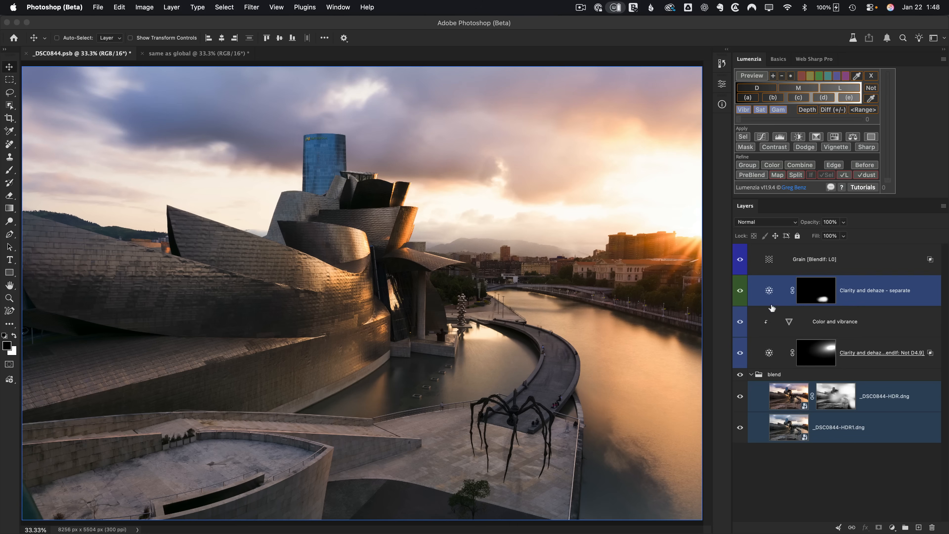
Isolate the effect of the lowest Clarity and dehaze layer by hiding the three adjustments above it, and open its properties
left_click_drag(740, 322, 739, 260)
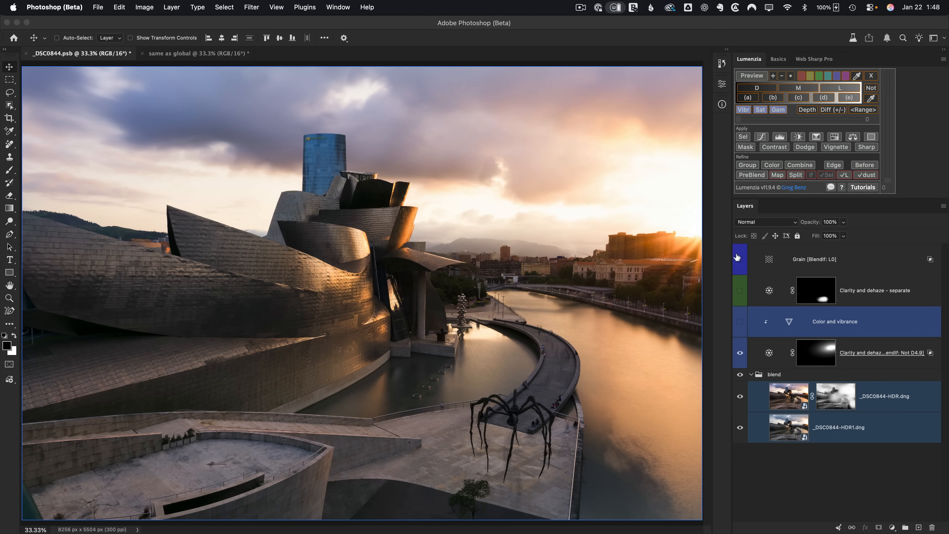
left_click(740, 353)
left_click(739, 352)
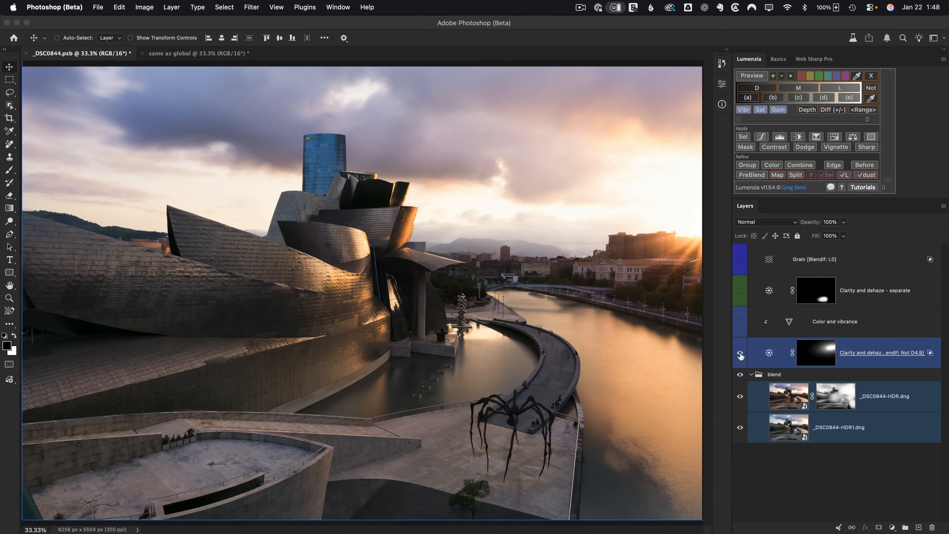
left_click(740, 352)
left_click(740, 352)
double_click(769, 353)
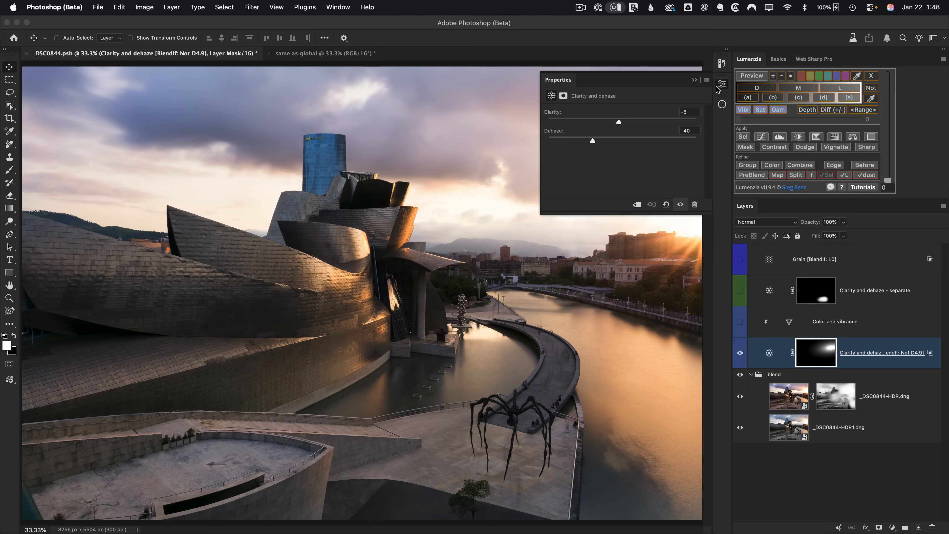
Compare the image with the lowest Clarity and dehaze layer on and off while its mask is temporarily disabled
left_click(721, 87)
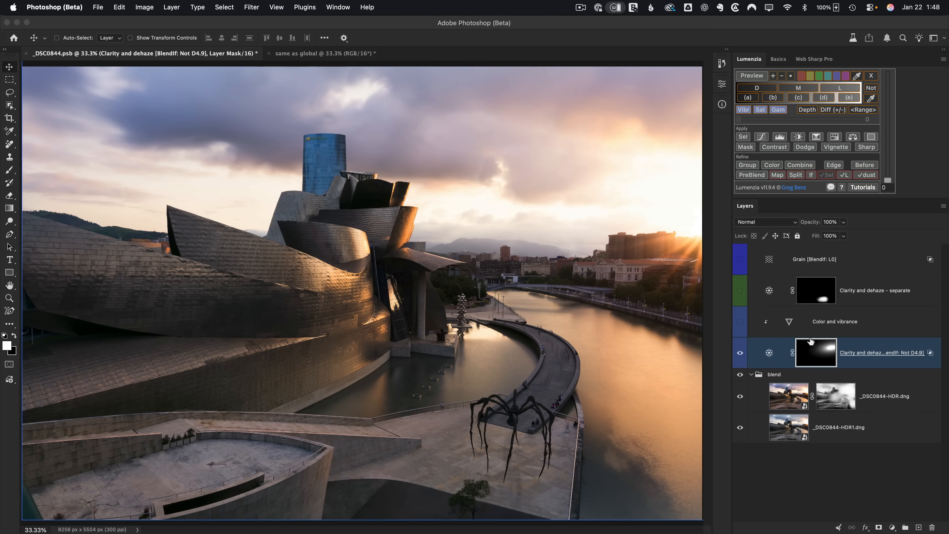
left_click(809, 356, "shift")
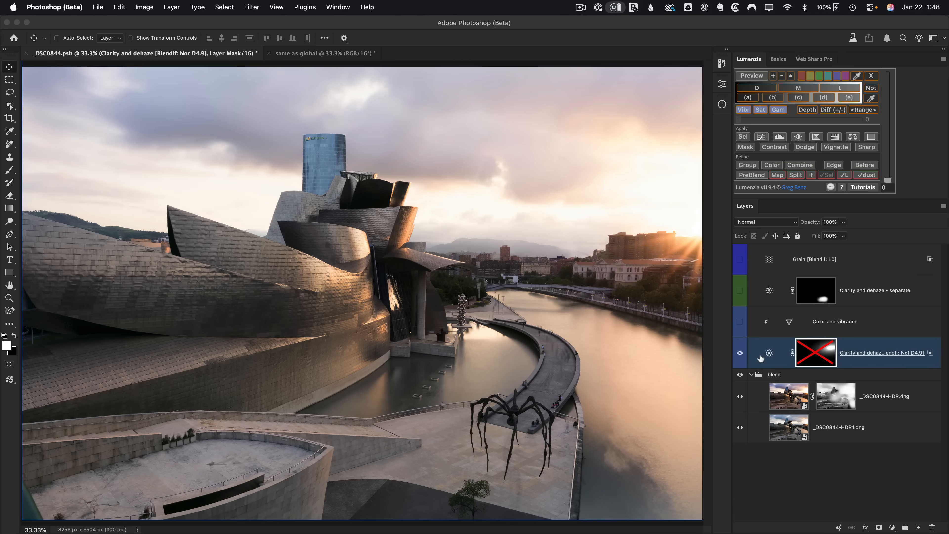
left_click(741, 354)
left_click(742, 354)
left_click(741, 354)
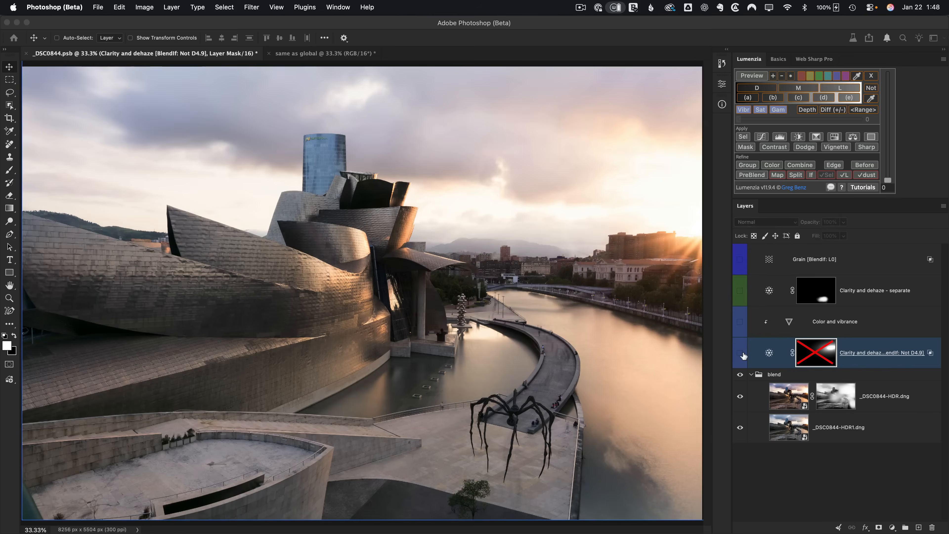
left_click(741, 354)
left_click(815, 358, "shift")
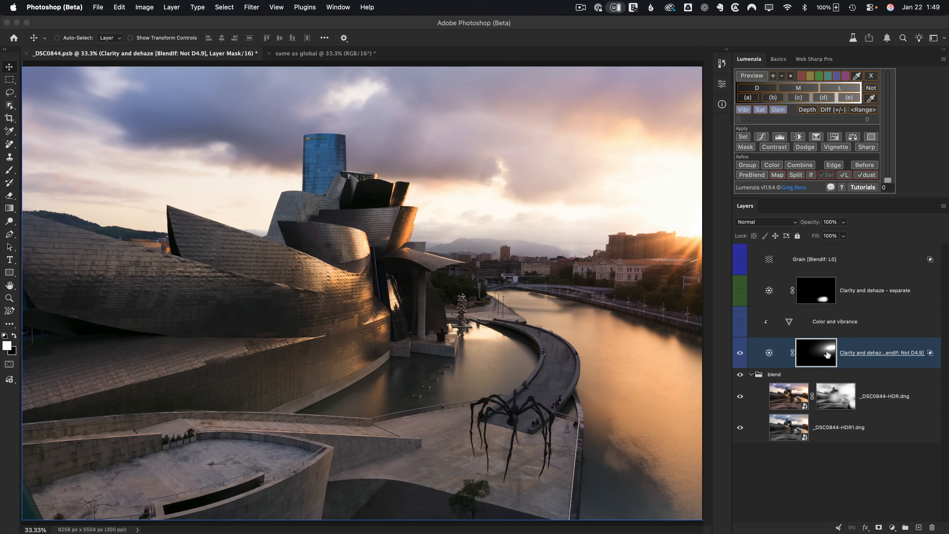
mouse_move(828, 355)
left_mouse_down()
mouse_move(831, 396)
mouse_move(841, 400)
mouse_move(807, 352)
mouse_move(820, 354)
left_mouse_up()
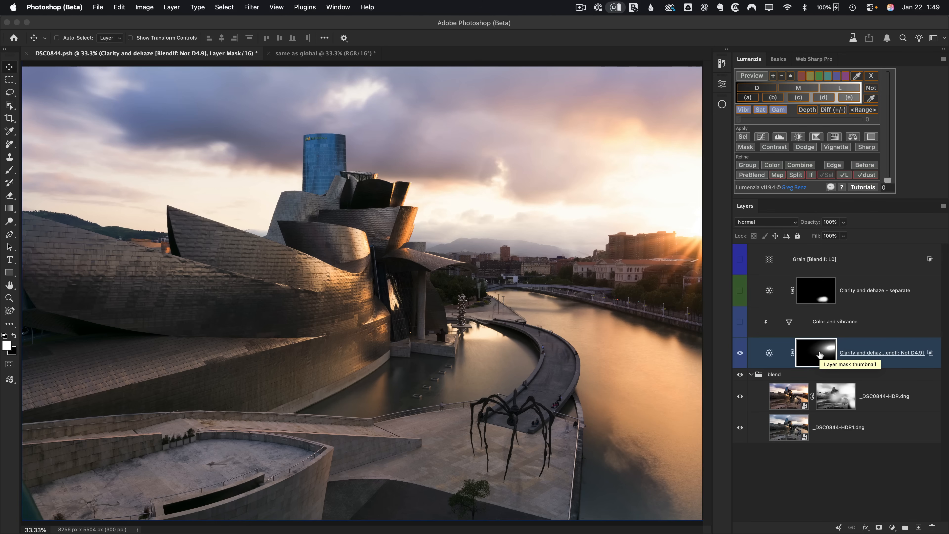
left_click(804, 404)
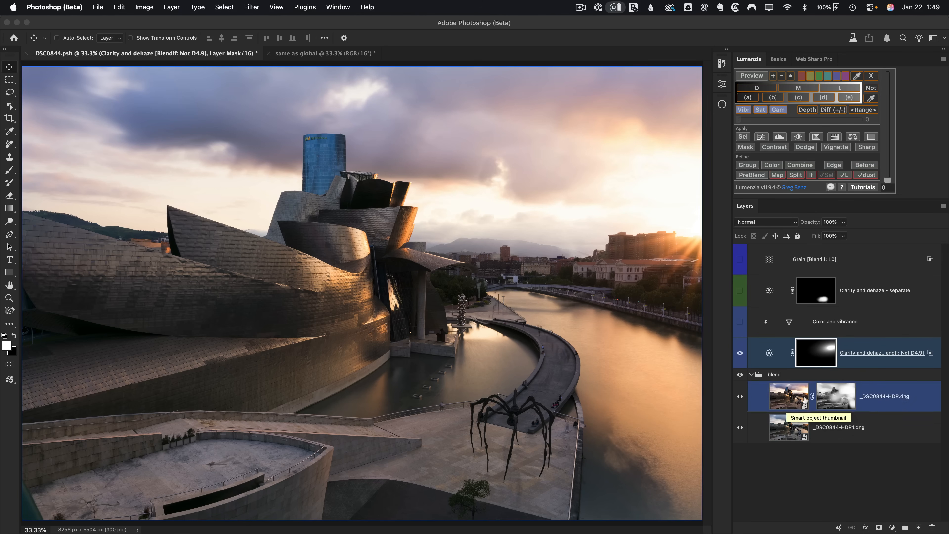
left_click(817, 354)
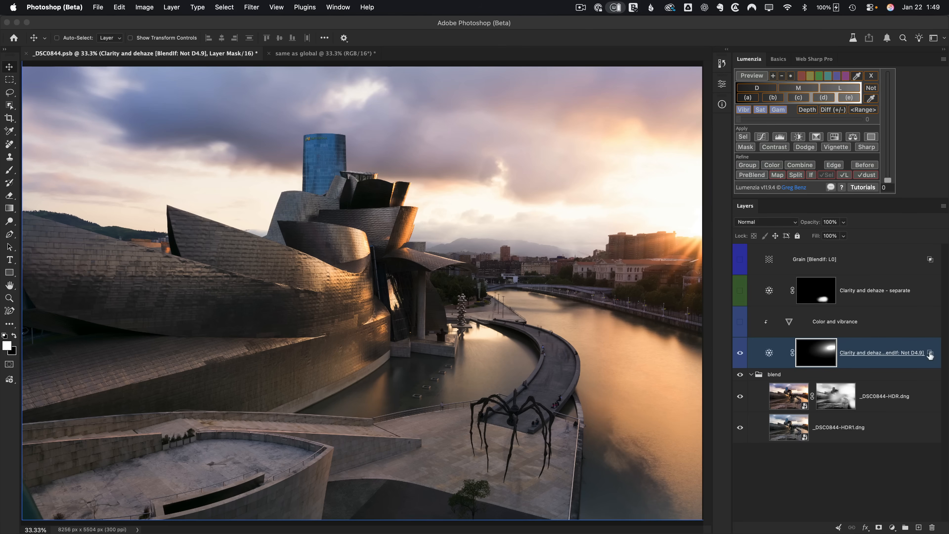
Remove the BlendIf from the lowest Clarity and dehaze layer, compare the image with and without it, and restore it
left_click(872, 76)
key("super")
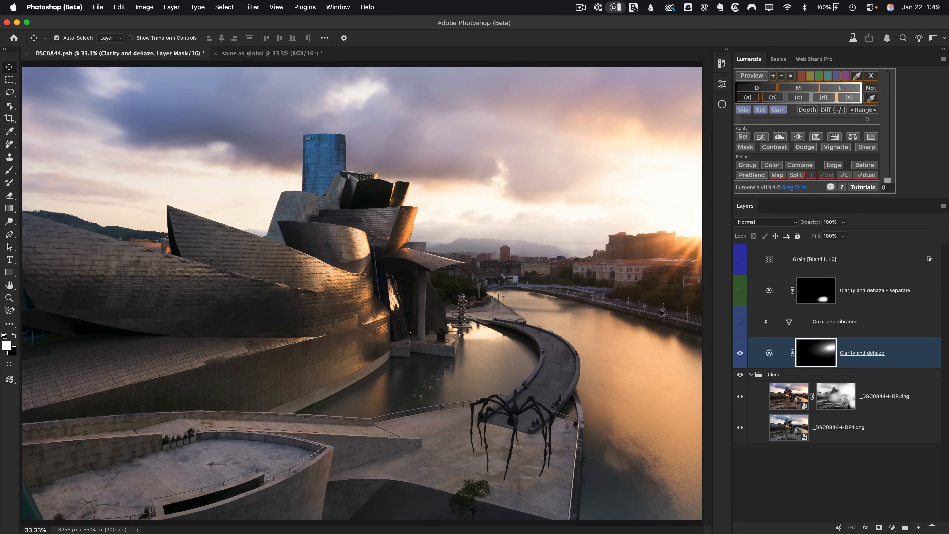
key("super+z")
key("super+shift+z")
key("super+z")
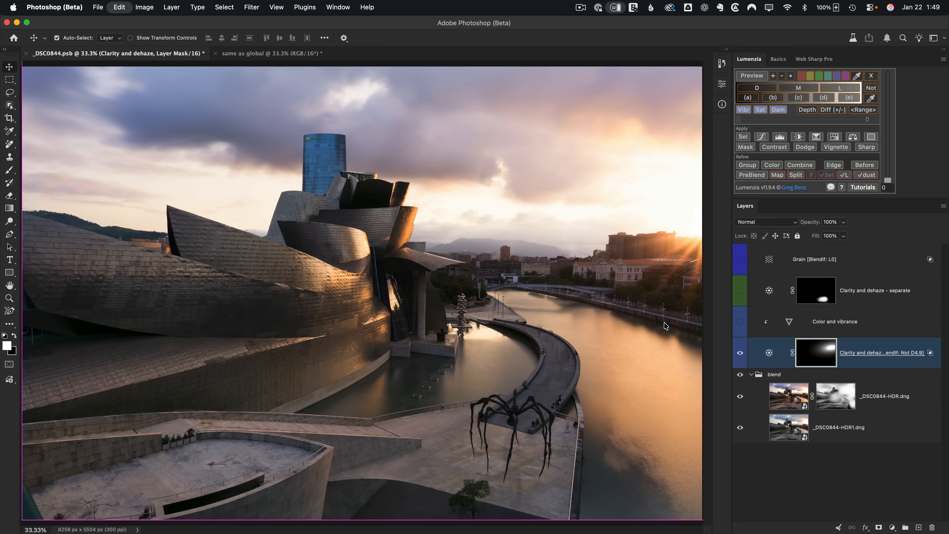
key("super+shift+z")
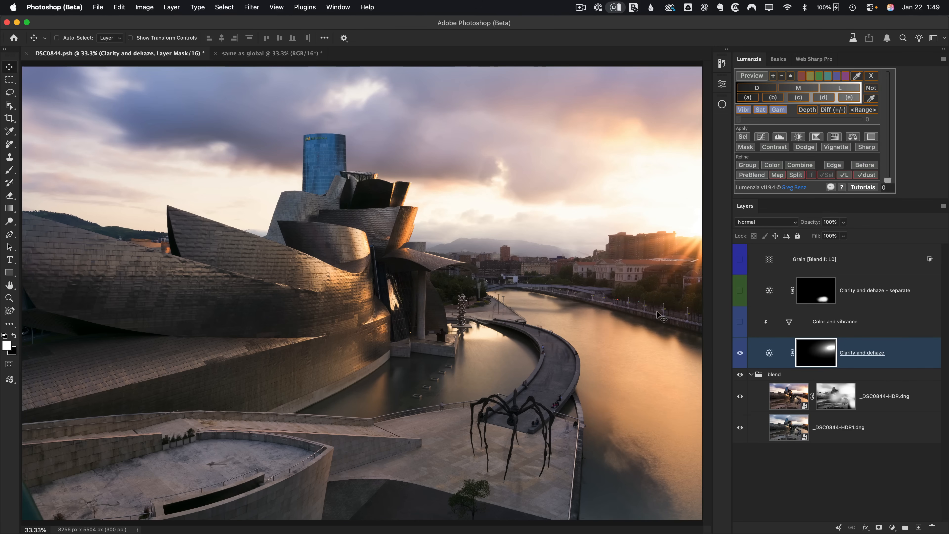
key("super+z")
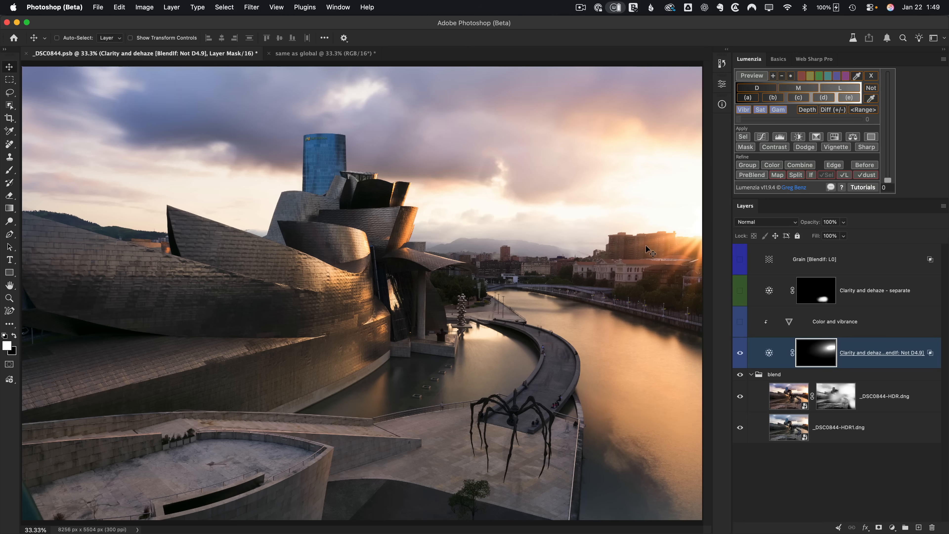
Turn on the clipped Color and vibrance layer and open its properties
left_click(739, 322)
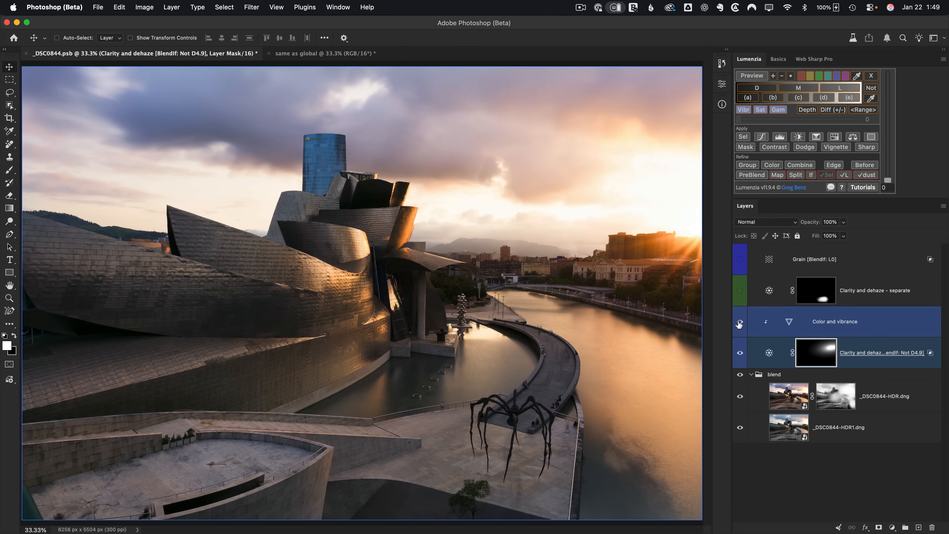
double_click(787, 324)
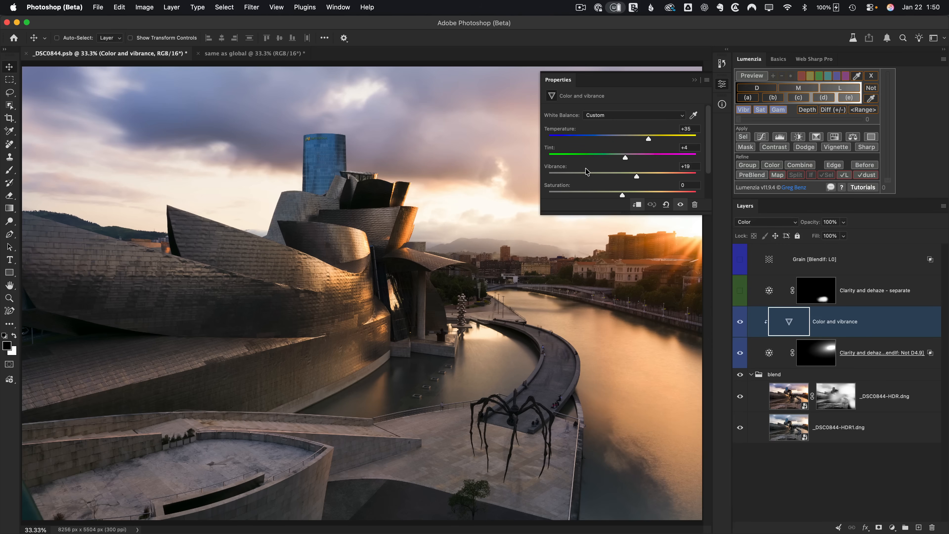
left_click(751, 352, "shift")
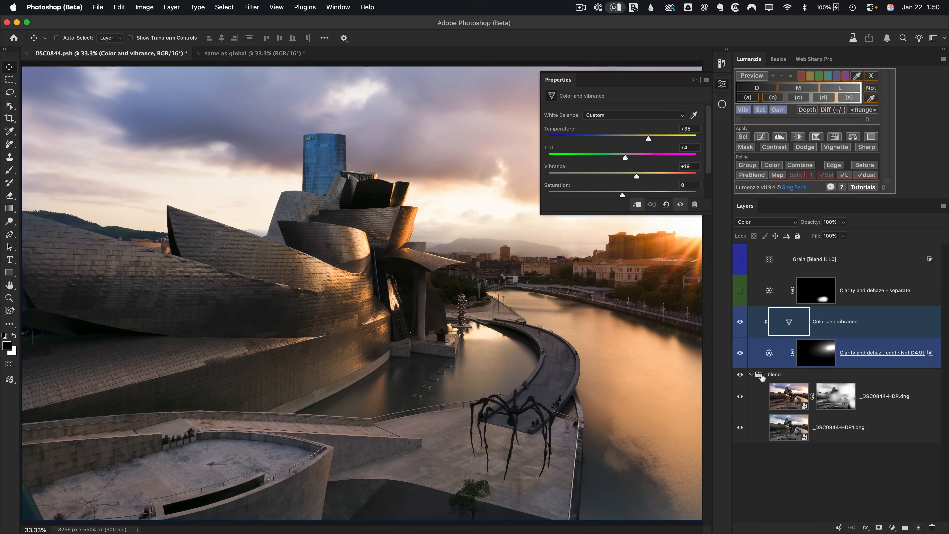
left_click(751, 352, "super")
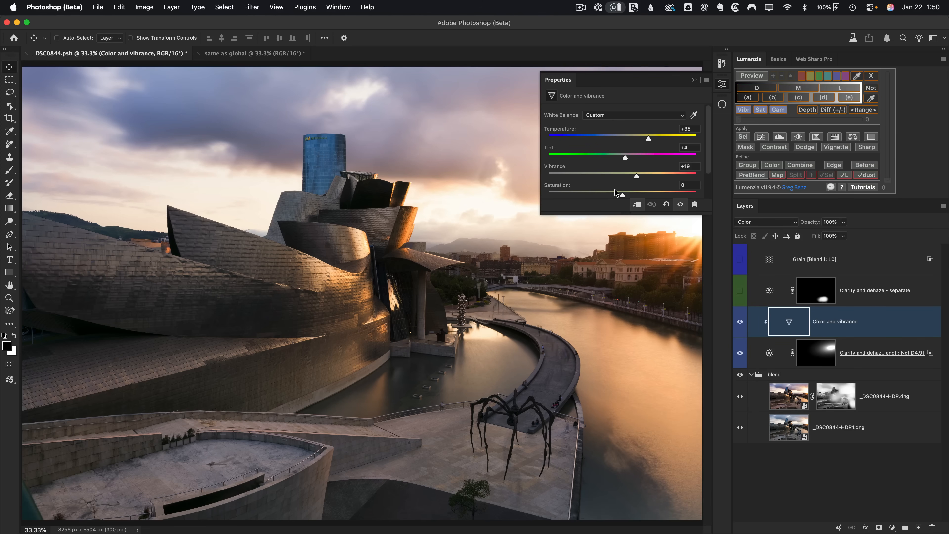
Look through the list of available adjustment layer types, and close the Color and vibrance properties
left_click(893, 528)
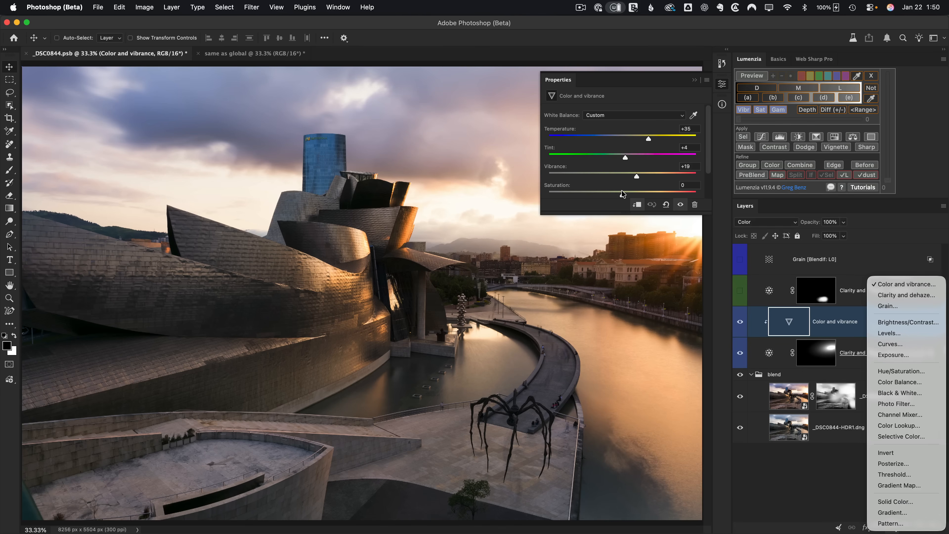
left_click(726, 329)
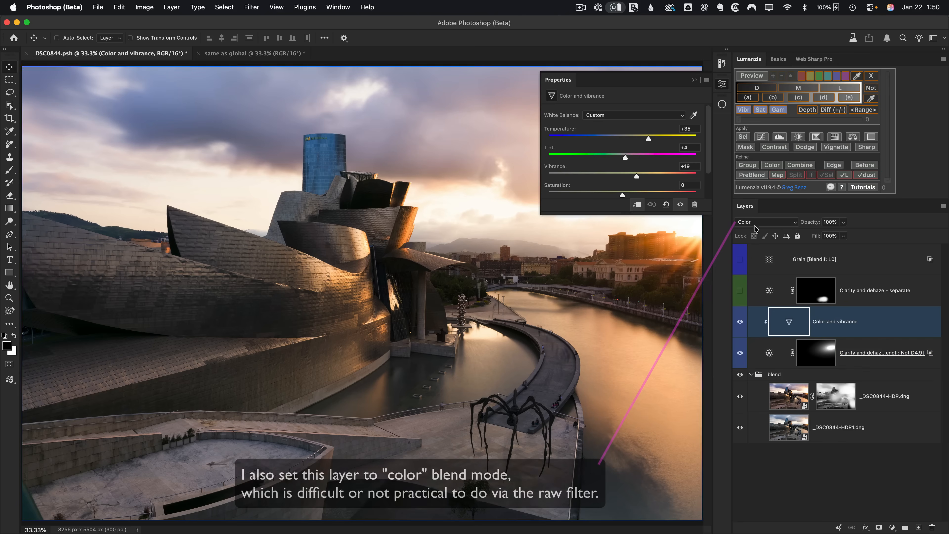
left_click(723, 85)
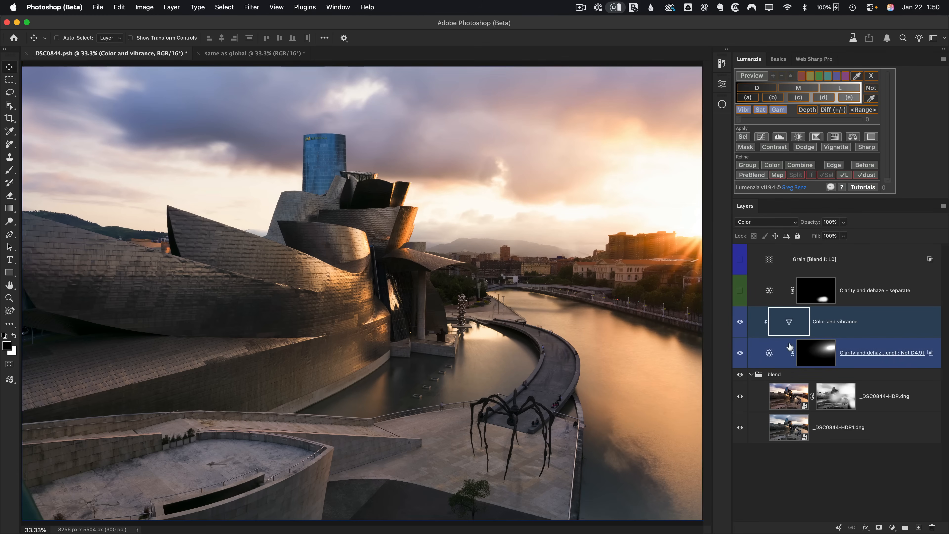
Compare the image with and without the lowest Clarity and dehaze layer and the Color and vibrance layer clipped to it
left_click(742, 351)
left_click(742, 351)
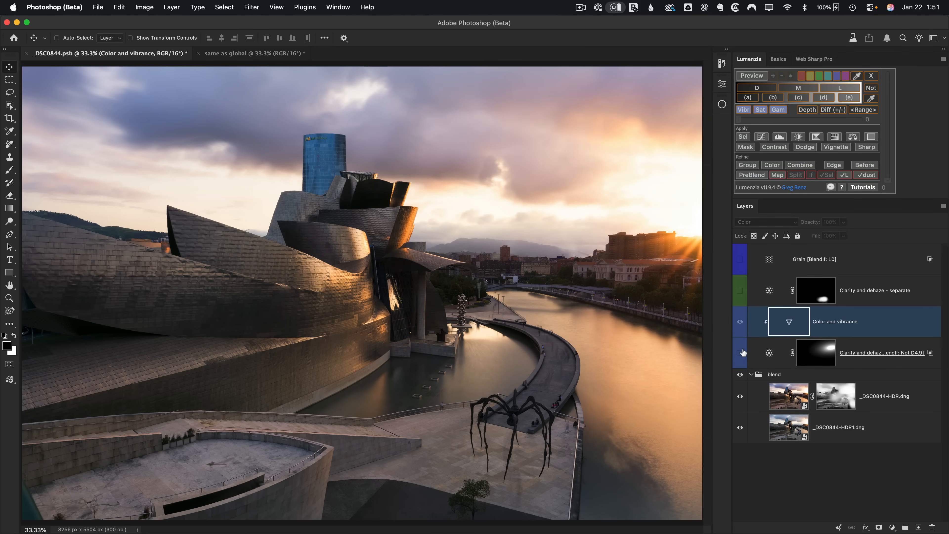
left_click(742, 352)
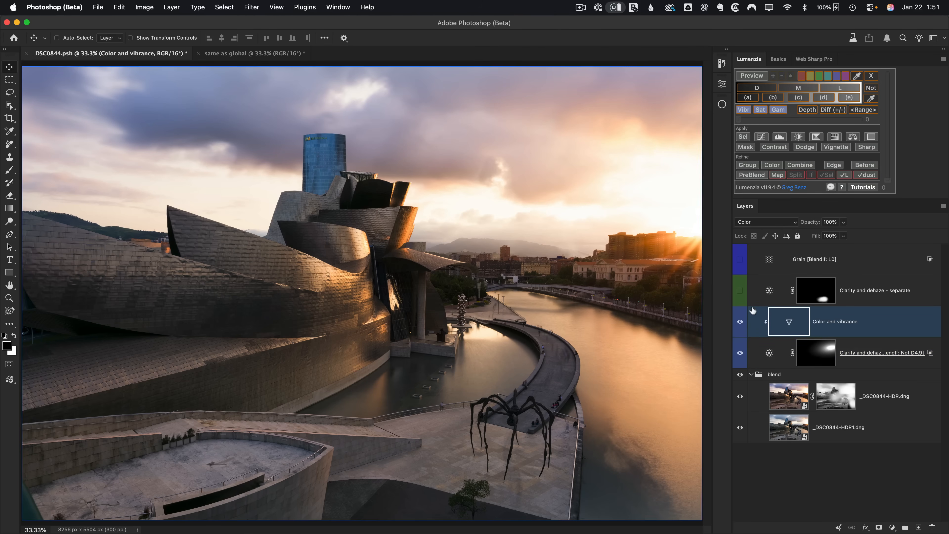
Turn on the "Clarity and dehaze - separate" layer and compare the image with and without it
left_click(740, 292)
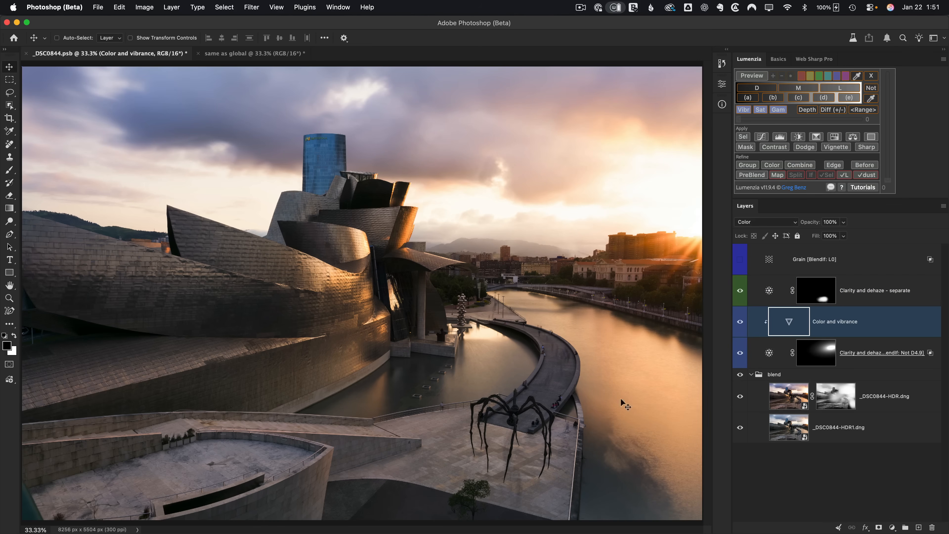
left_click(740, 293)
left_click(740, 293)
left_click(741, 293)
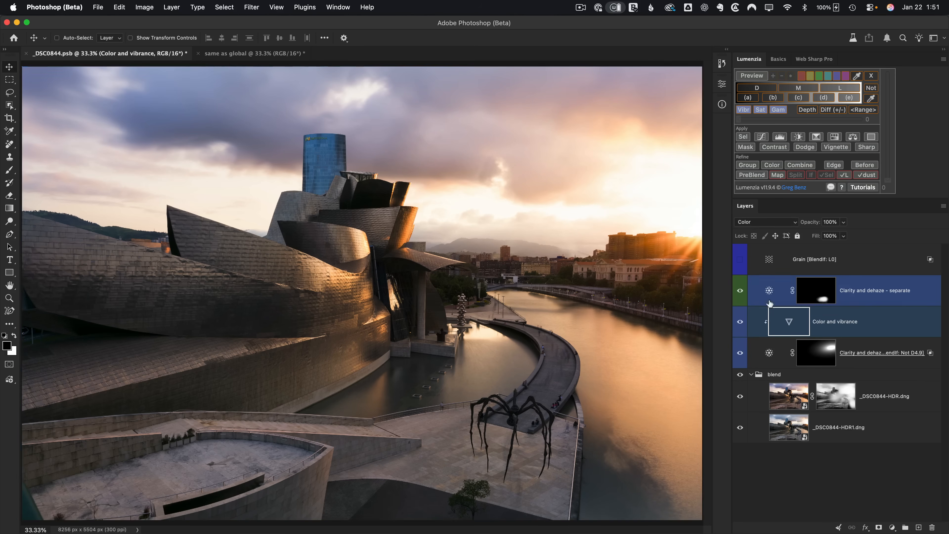
Review the clarity and dehaze settings of the "Clarity and dehaze - separate" layer
left_click(811, 302)
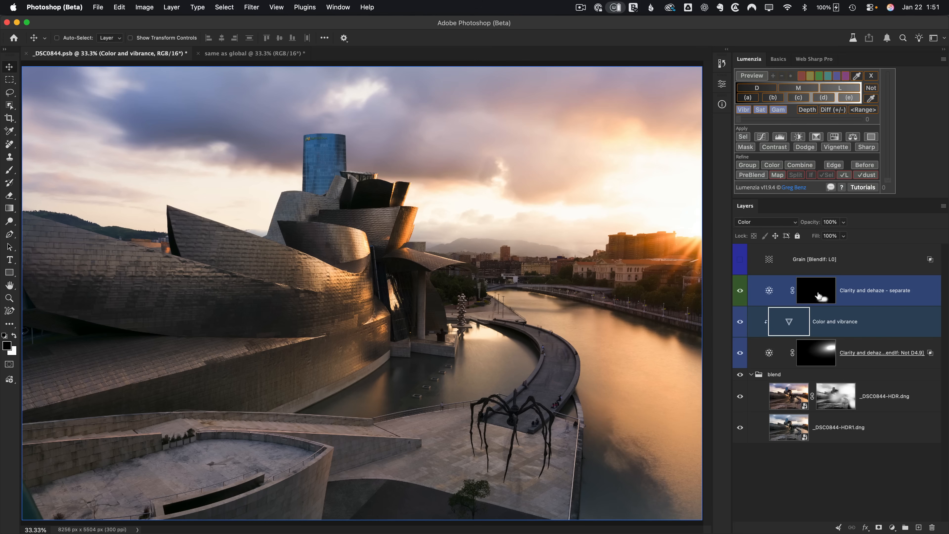
double_click(816, 295)
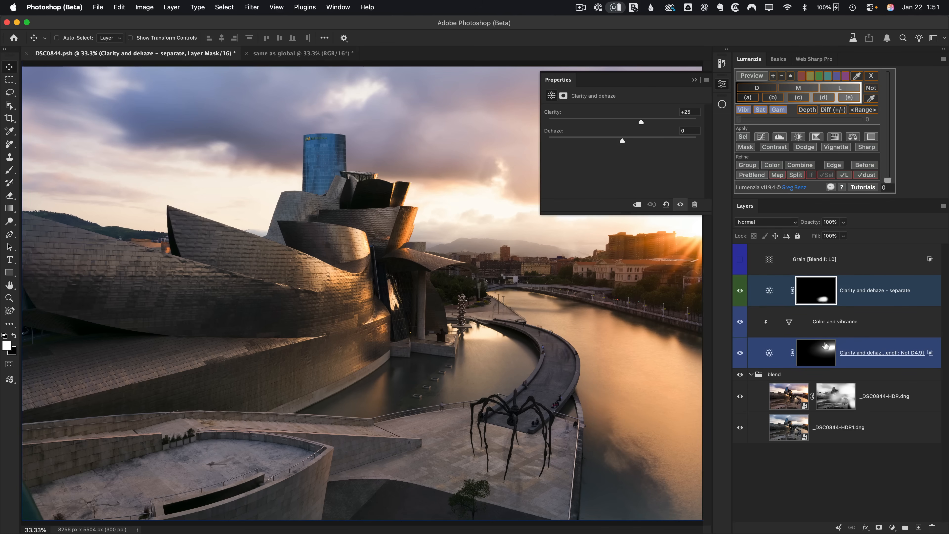
left_click(830, 430)
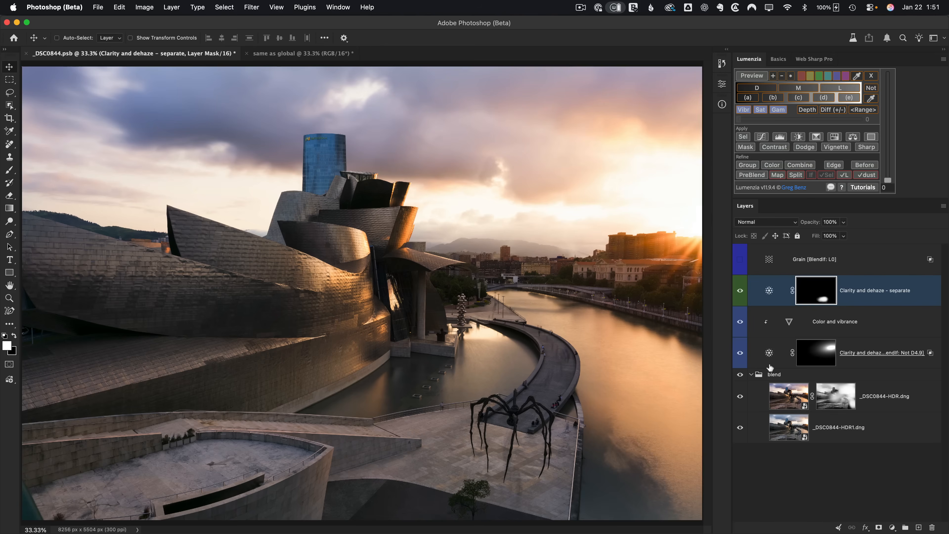
Convert both raw layers in the blend group into a single smart object
left_click(793, 406)
left_click(794, 422, "shift")
right_click(793, 422)
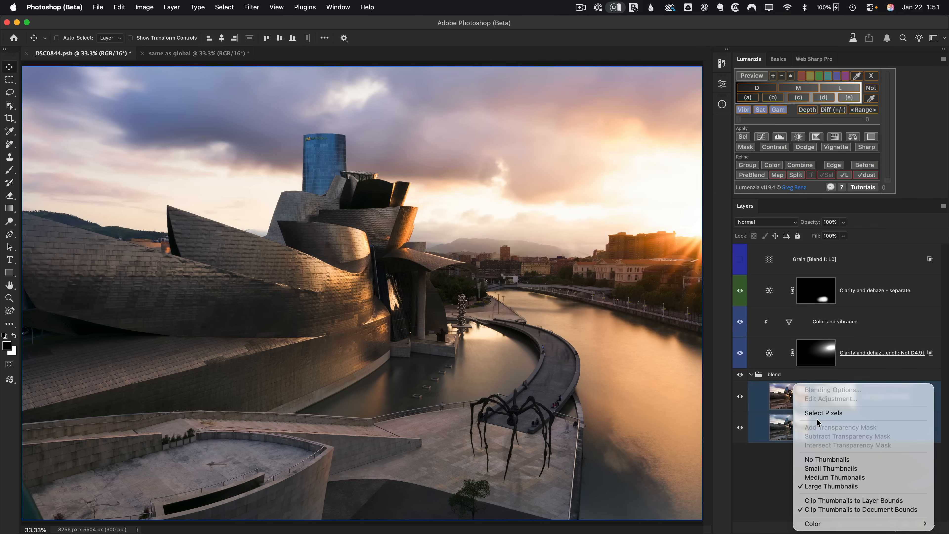
left_click(791, 435)
right_click(827, 420)
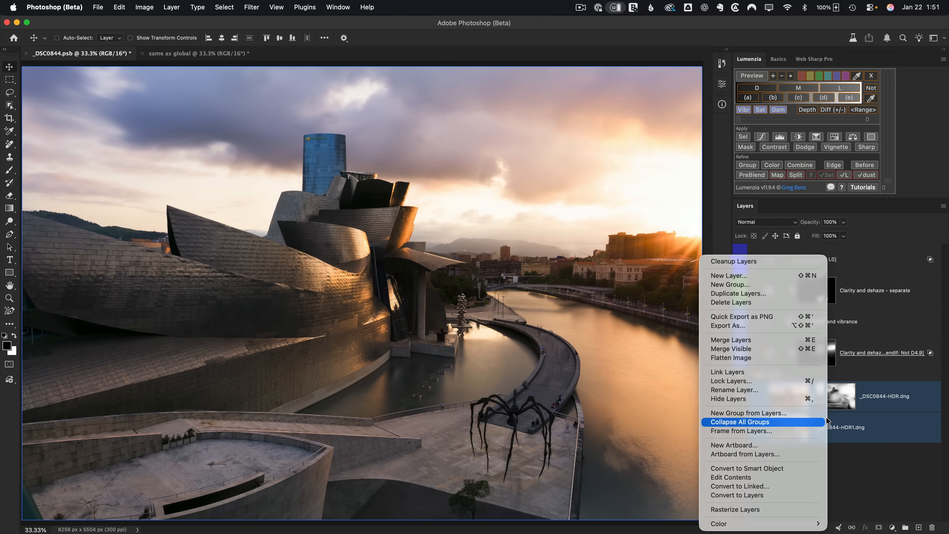
left_click(806, 468)
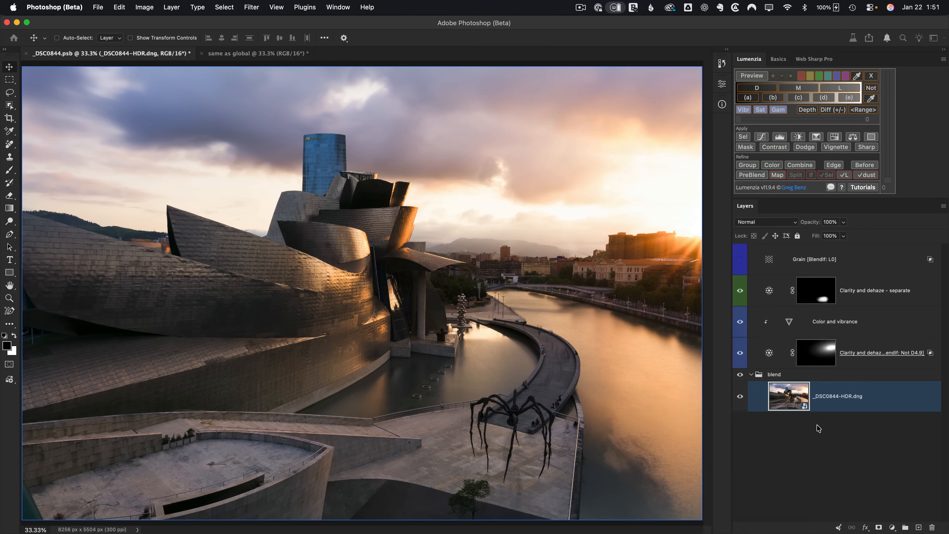
Apply a Camera Raw Filter with increased Clarity to the combined smart object
left_click(256, 6)
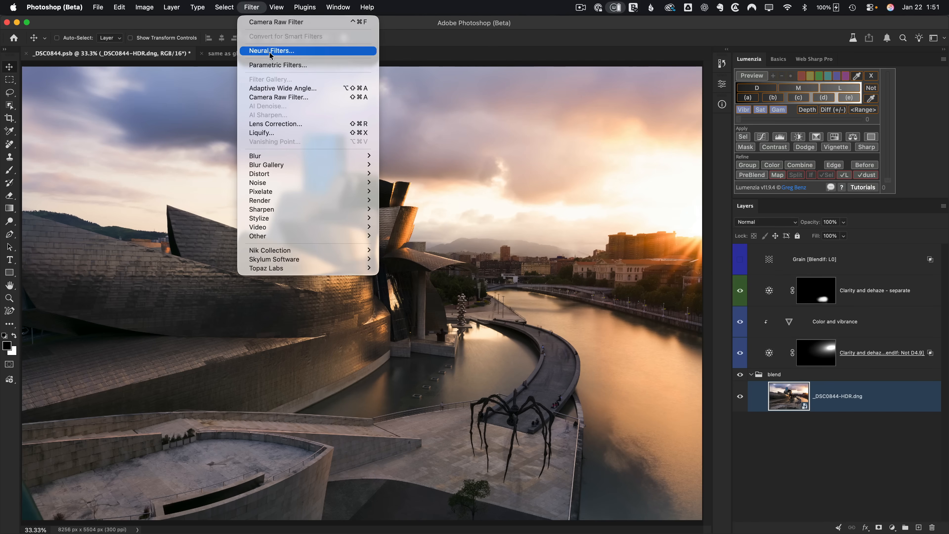
left_click(283, 97)
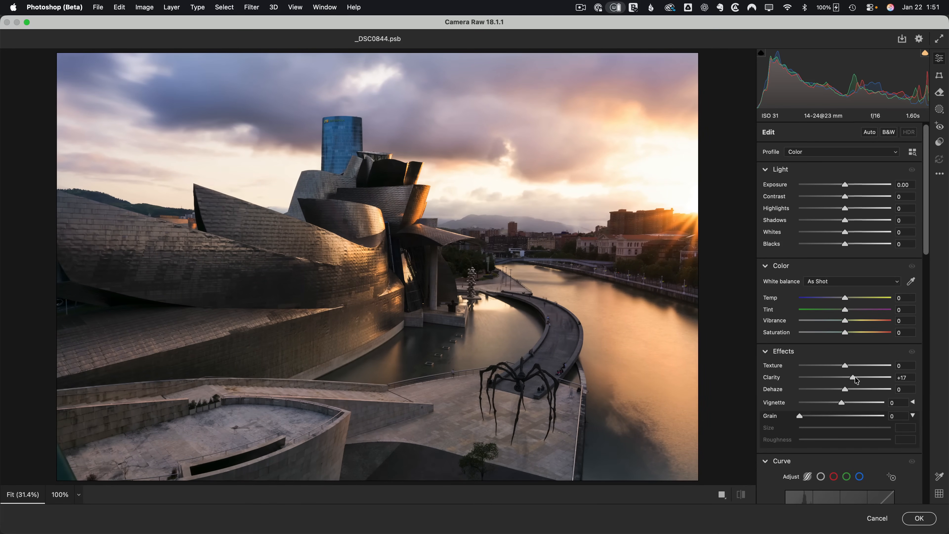
left_click_drag(849, 380, 871, 378)
left_click(910, 519)
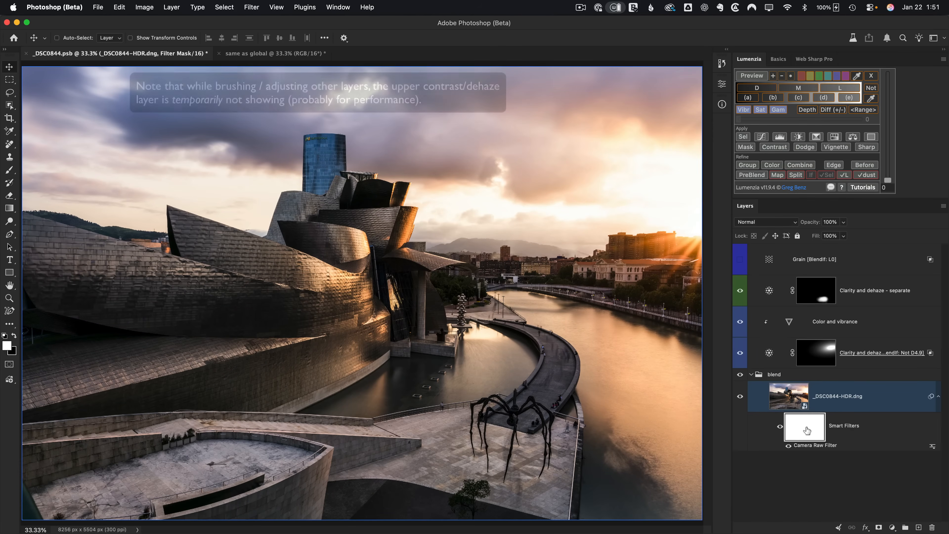
Invert the smart filter mask to black and paint the Camera Raw effect back in over the spider sculpture
key("super+i")
key("b")
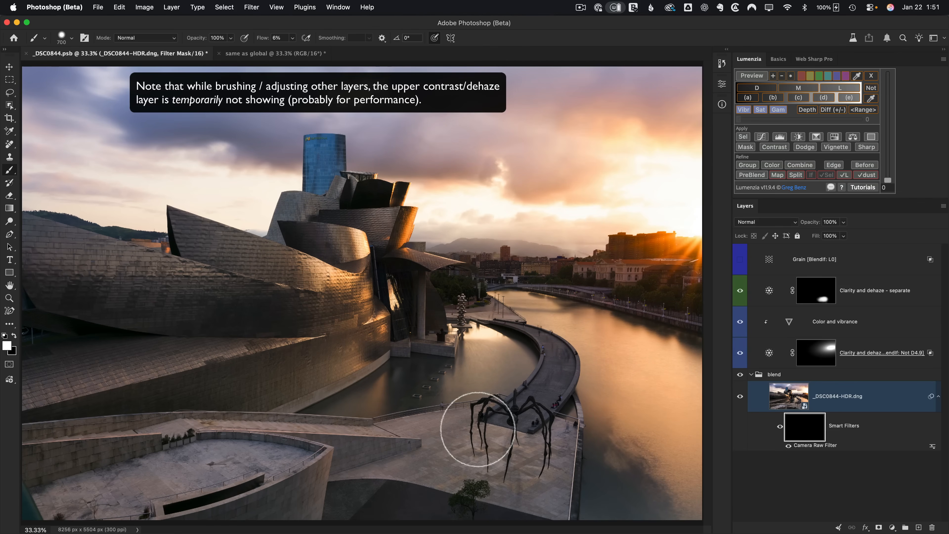
left_click_drag(451, 435, 551, 465)
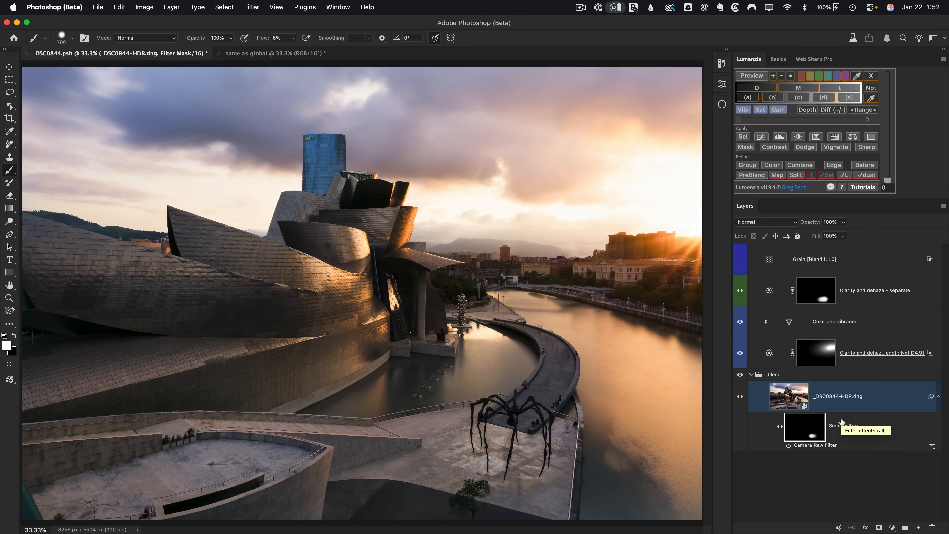
Undo the mask painting, the Camera Raw Filter and the smart object conversion to restore the two separate raw layers
key("super+z")
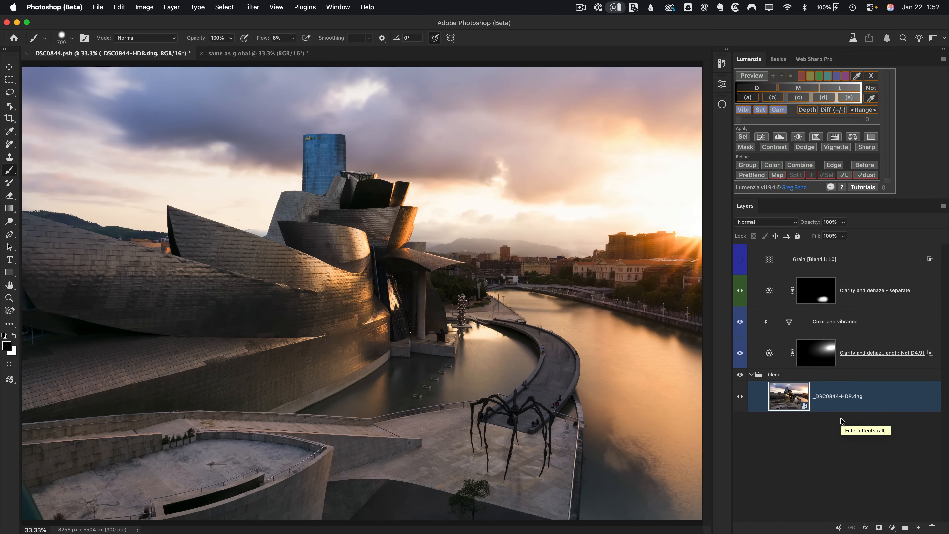
key("super+z")
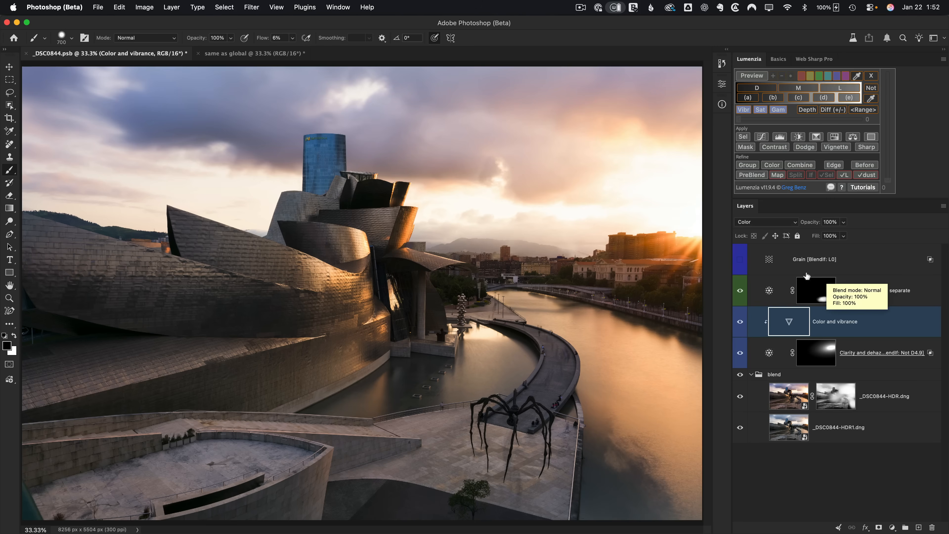
Turn on the Grain layer and compare the distant hills and sky with the grain shown and hidden at high magnification
left_click(788, 267)
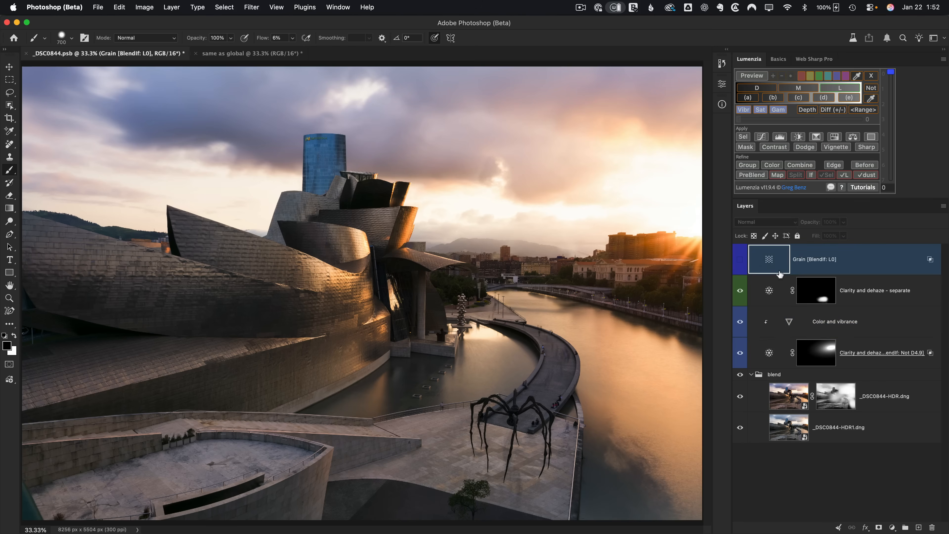
left_click(740, 262)
key("z")
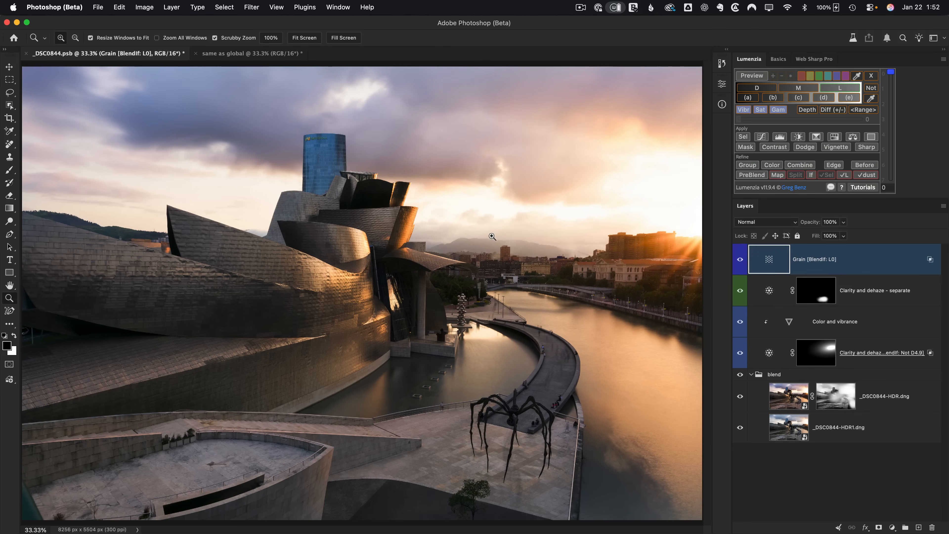
mouse_move(434, 234)
left_mouse_down()
mouse_move(555, 316)
mouse_move(519, 292)
left_mouse_up()
left_click(739, 259)
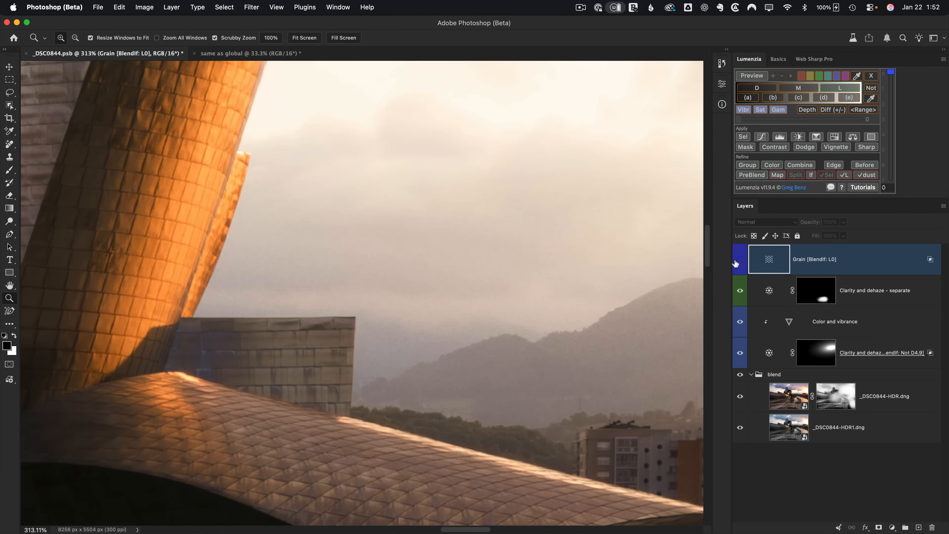
left_click(553, 384)
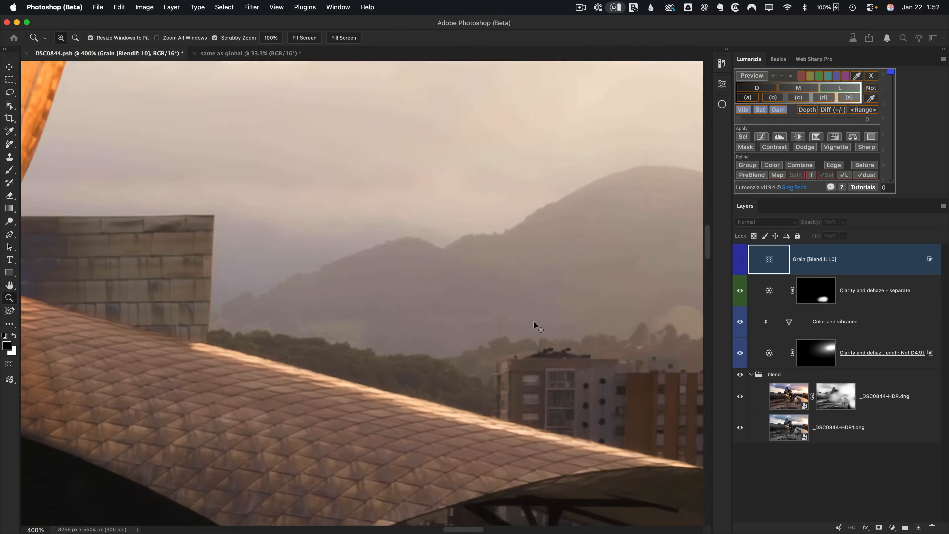
left_click(534, 321)
left_click(533, 321)
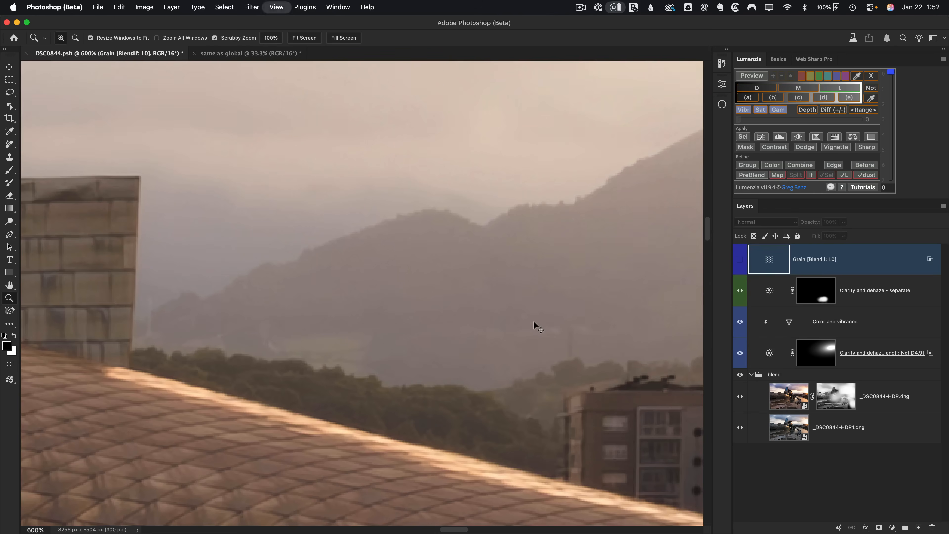
left_click(534, 321)
left_click(739, 260)
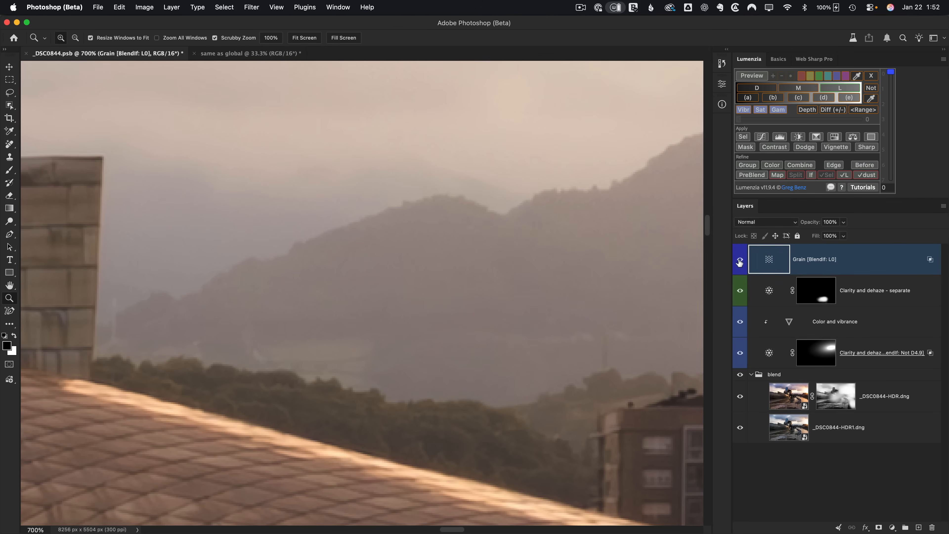
left_click(739, 261)
left_click(739, 261)
left_click(739, 262)
left_click(739, 261)
Inspect the dark, shadowed column of the building with the Grain layer shown and hidden
left_click_drag(348, 346, 529, 98)
left_click_drag(392, 344, 553, 101)
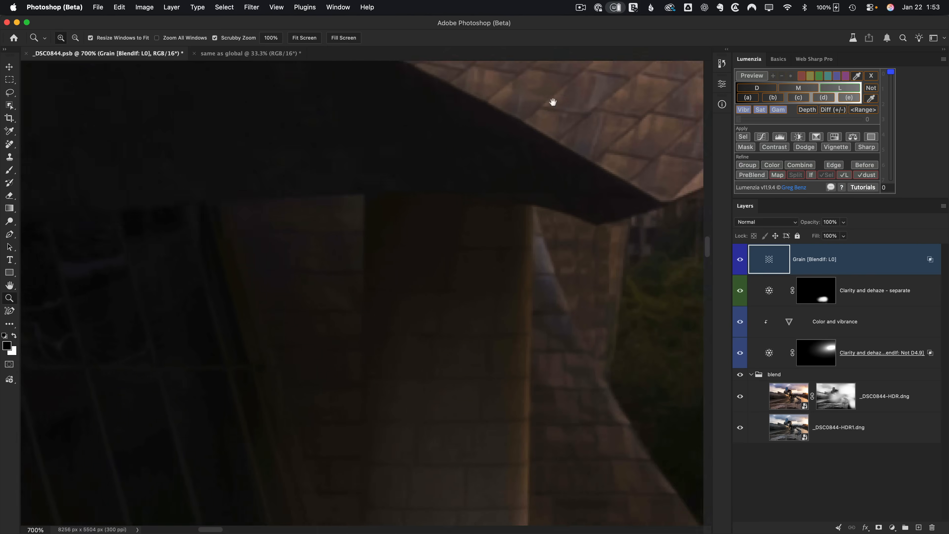
left_click_drag(382, 257, 294, 213)
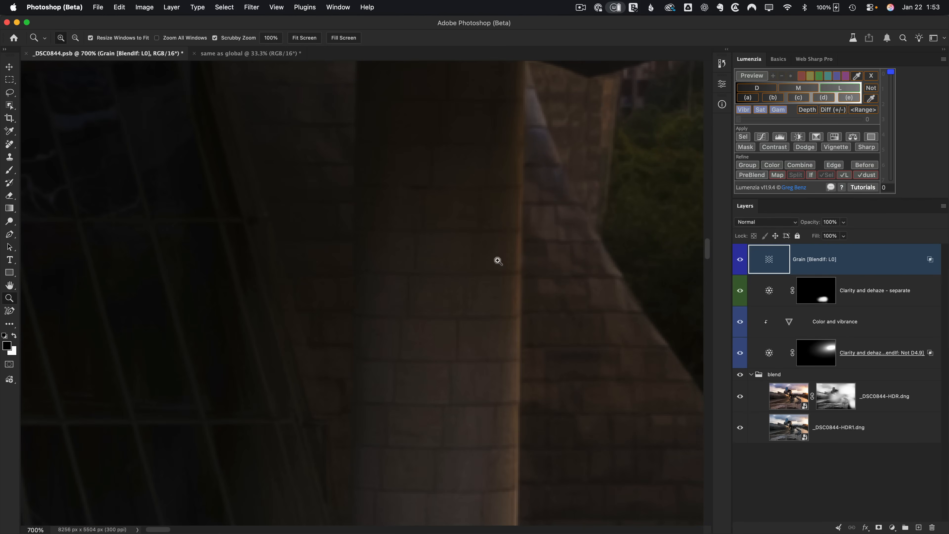
left_click(739, 260)
left_click(739, 260)
Try setting the Grain layer's Blend If underlying shadow split to 0 / 15, then cancel the Layer Style changes
double_click(930, 262)
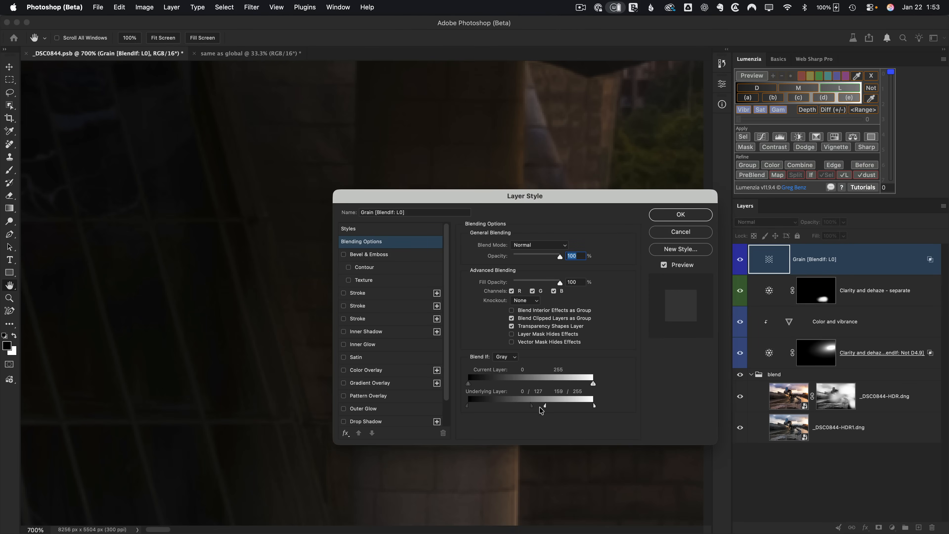
left_click_drag(530, 197, 196, 135)
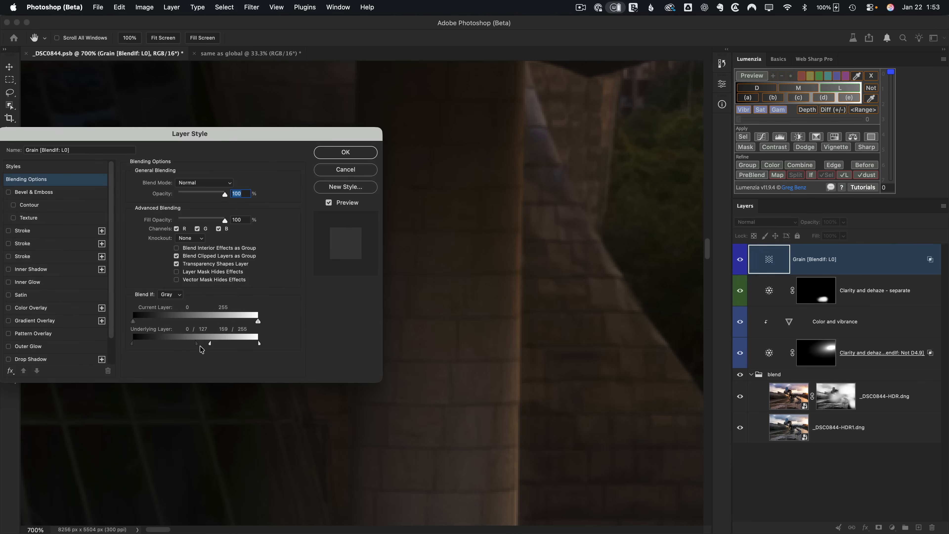
left_click_drag(199, 347, 141, 346)
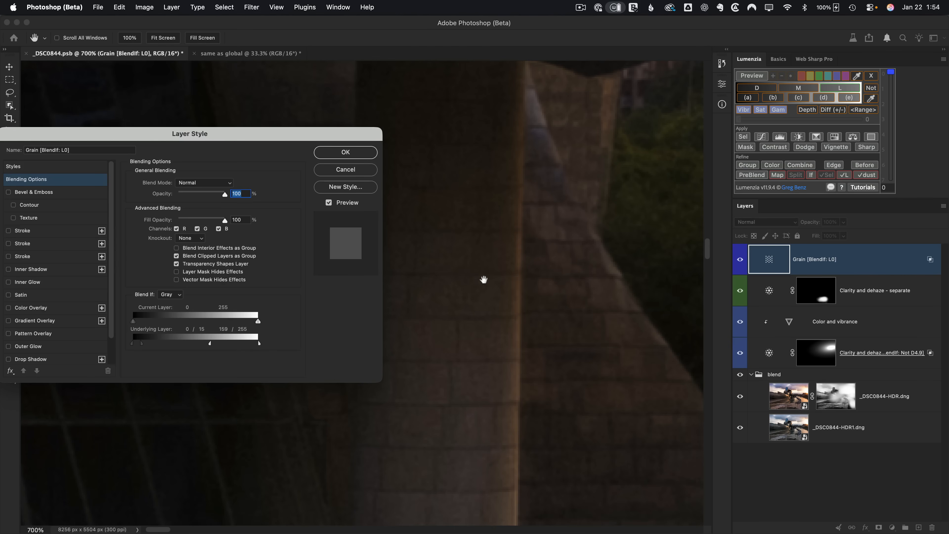
left_click(370, 170)
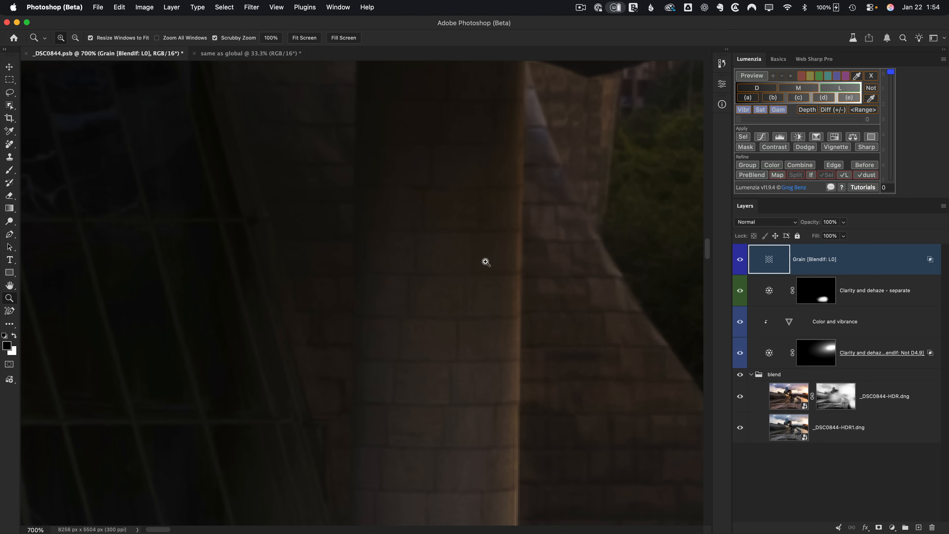
Fit the whole image in view and open the settings of the Color and vibrance adjustment layer
key("super+0")
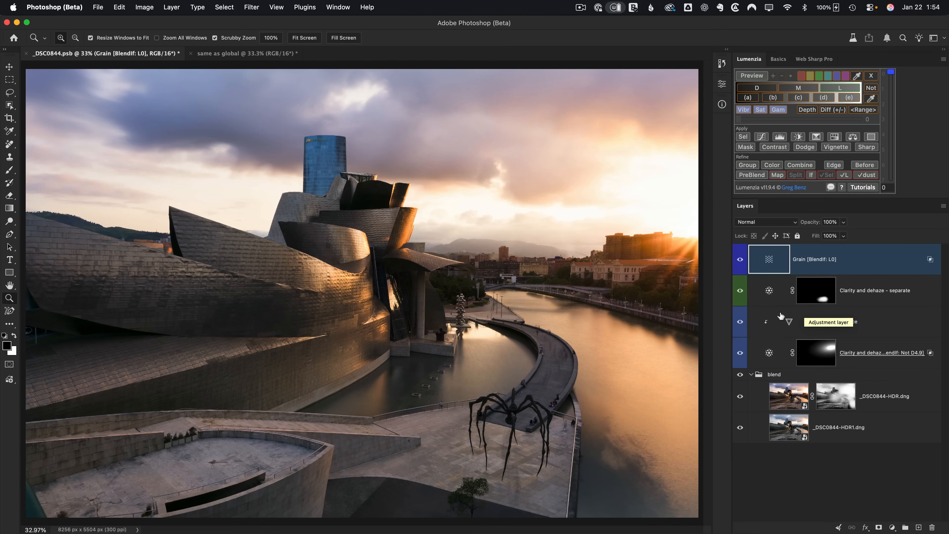
double_click(788, 322)
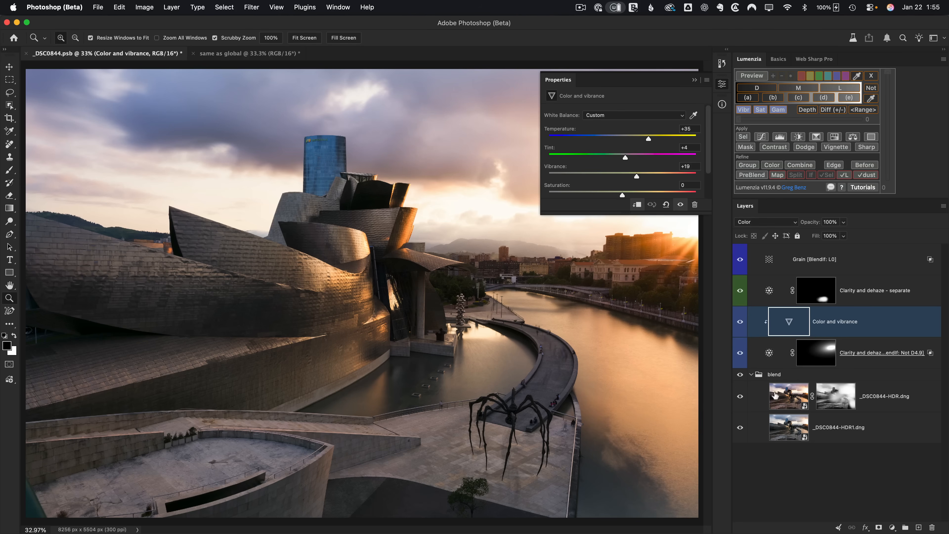
Try a Camera Raw Filter with a large radial gradient mask over the sunlit river on the _DSC0844-HDR.dng layer, then cancel it
left_click(789, 396)
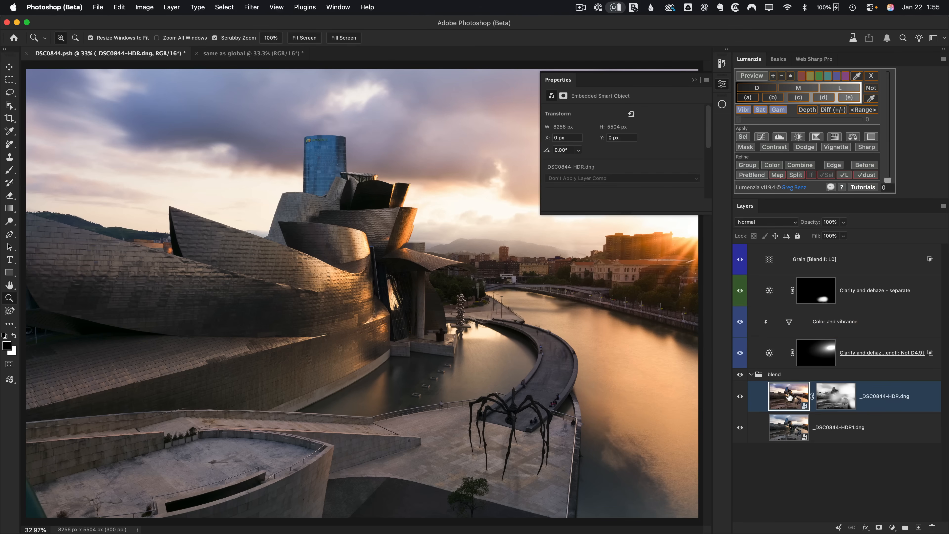
key("super+shift+a")
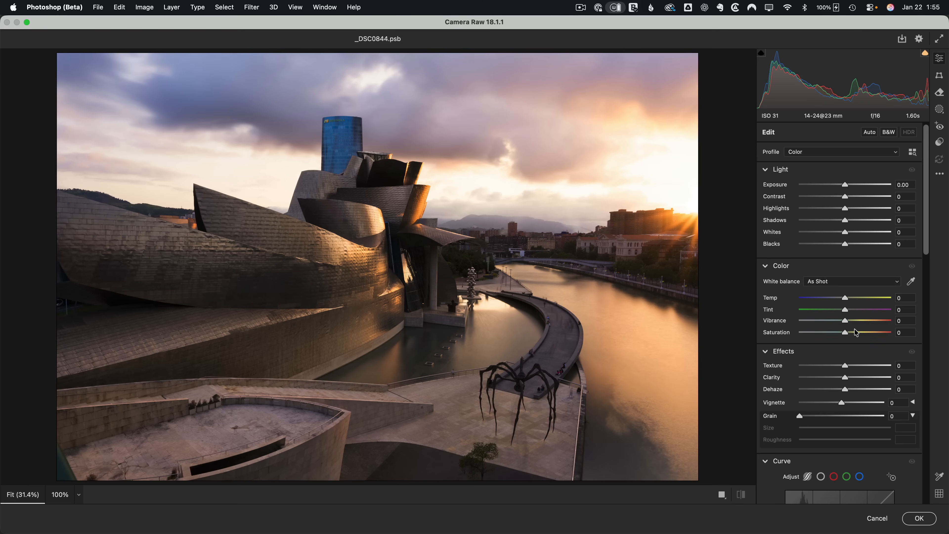
left_click(940, 110)
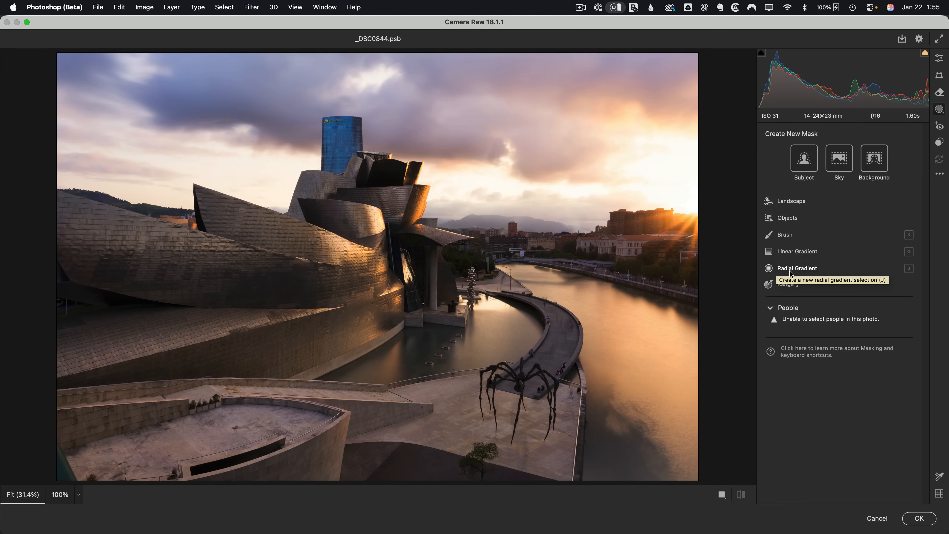
left_click(797, 268)
left_click_drag(630, 270, 479, 191)
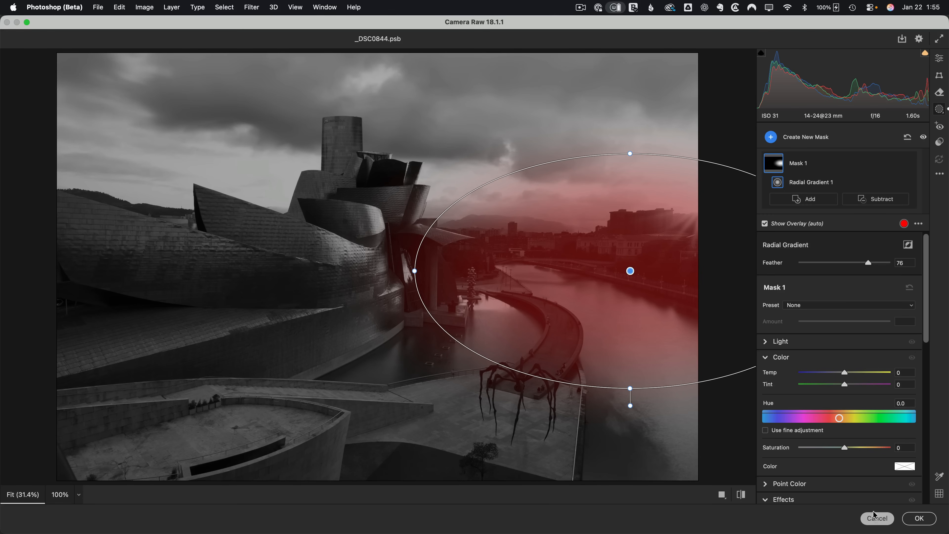
left_click(877, 519)
left_click(549, 230)
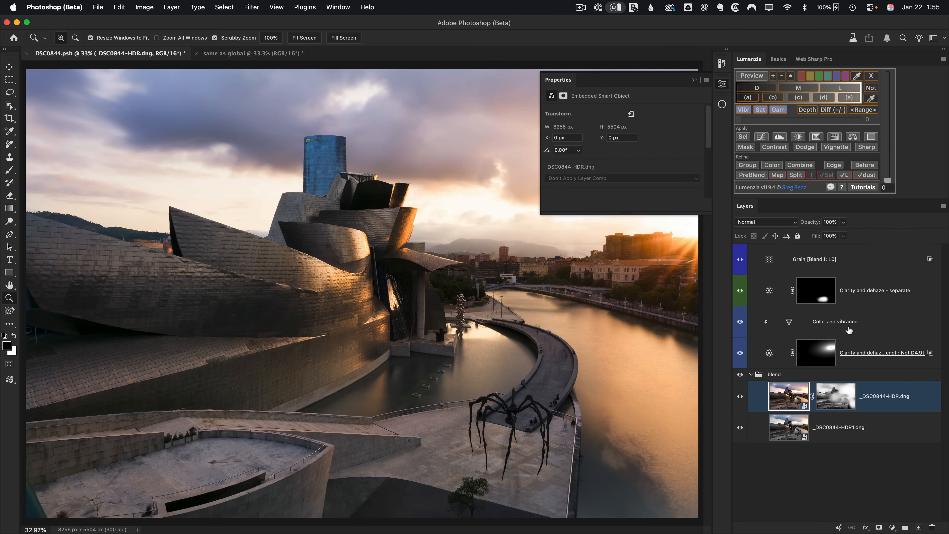
Switch to the "same as global" document and collapse the adjustment properties
mouse_move(849, 330)
left_click(264, 55)
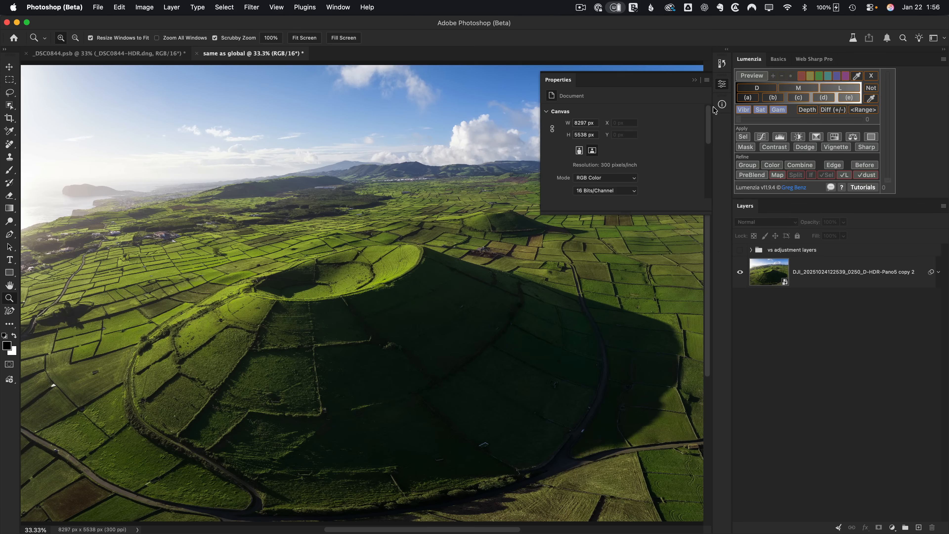
left_click(721, 85)
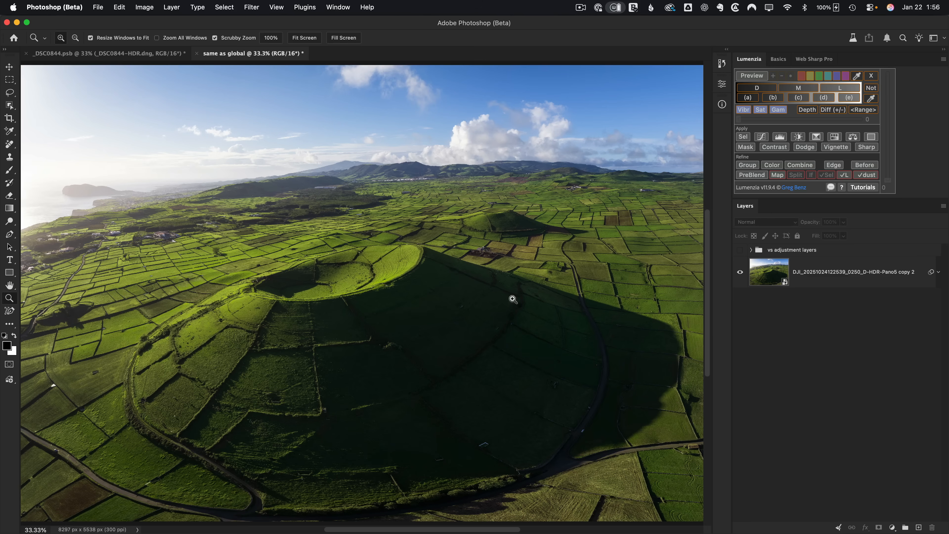
Expand the smart filters of the DJI panorama copy 2 layer and turn on its Camera Raw Filter
left_click(938, 272)
left_click(762, 290)
left_click(761, 292)
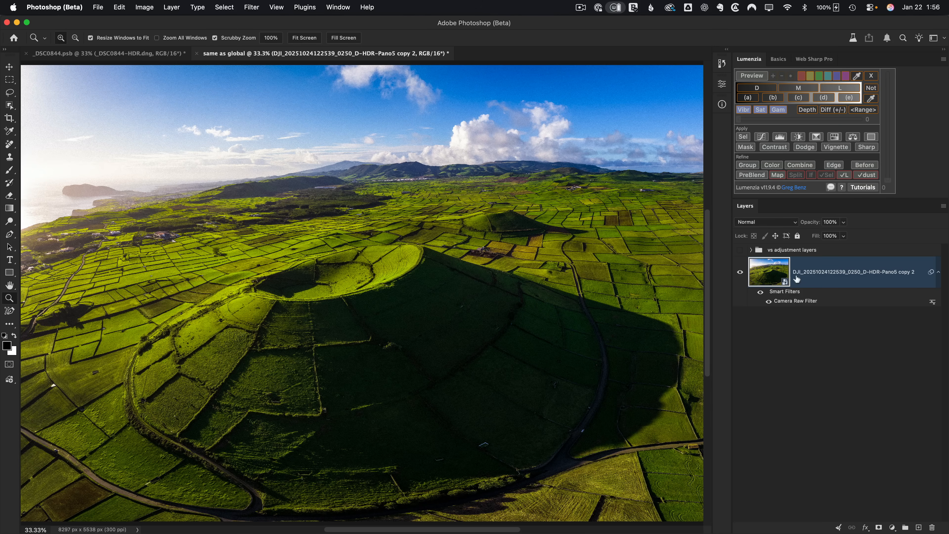
Expand the "vs adjustment layers" group, turn off the smart filters and compare the image with the group shown and hidden
left_click(752, 249)
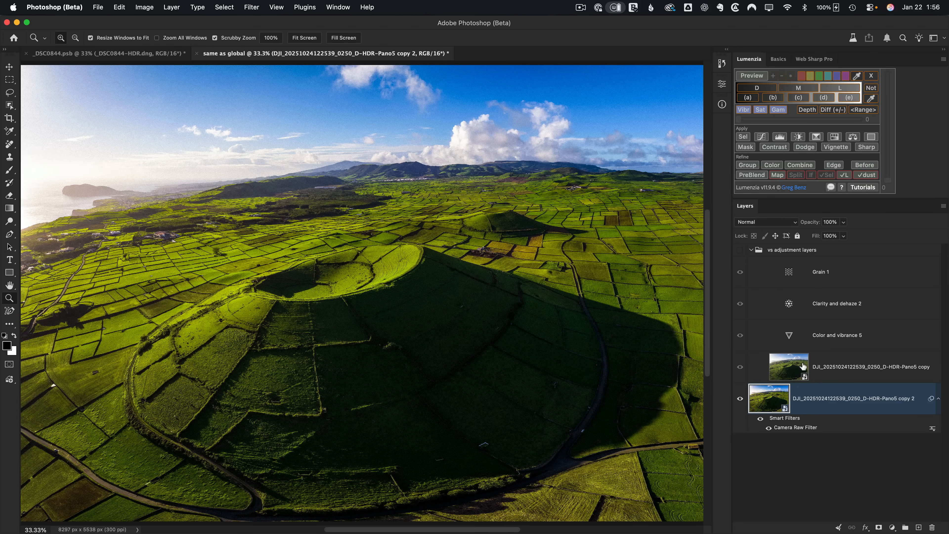
left_click(760, 418)
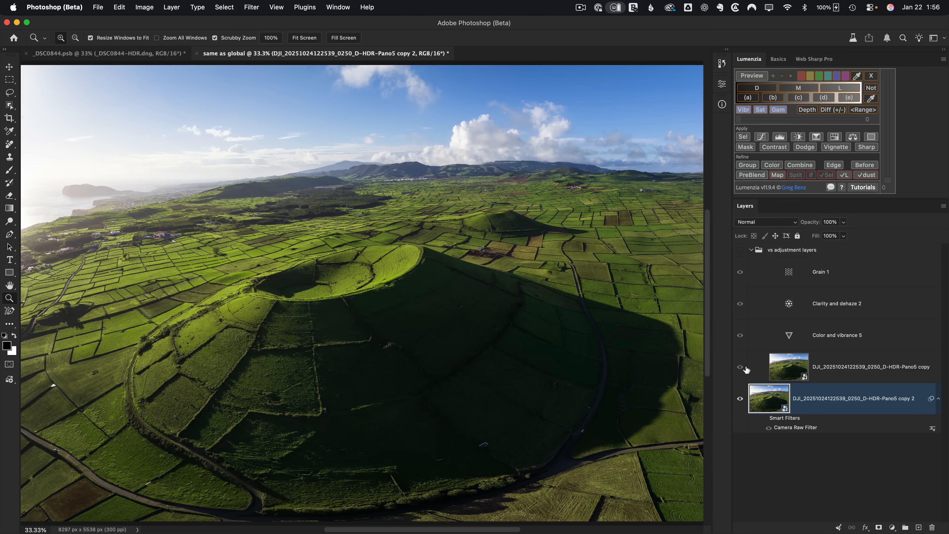
left_click(741, 254)
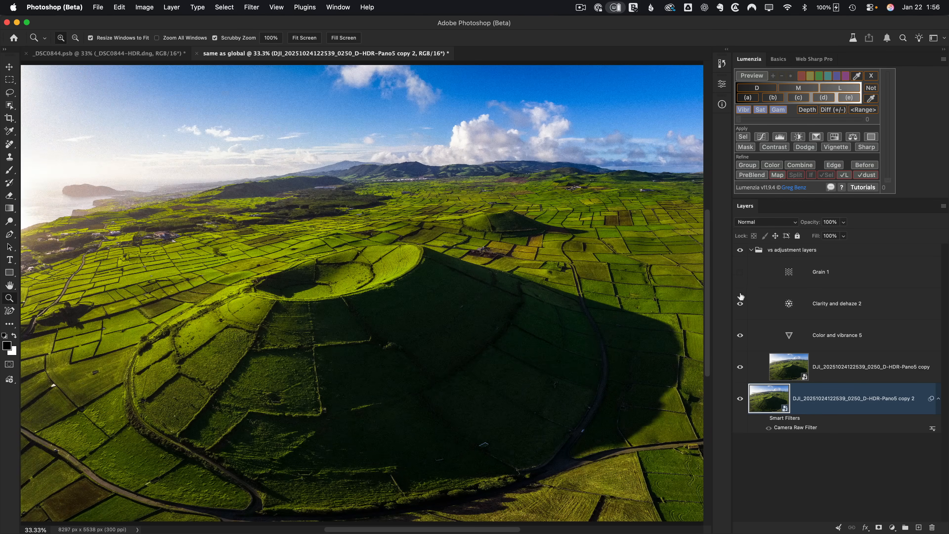
left_click(740, 250)
left_click(739, 250)
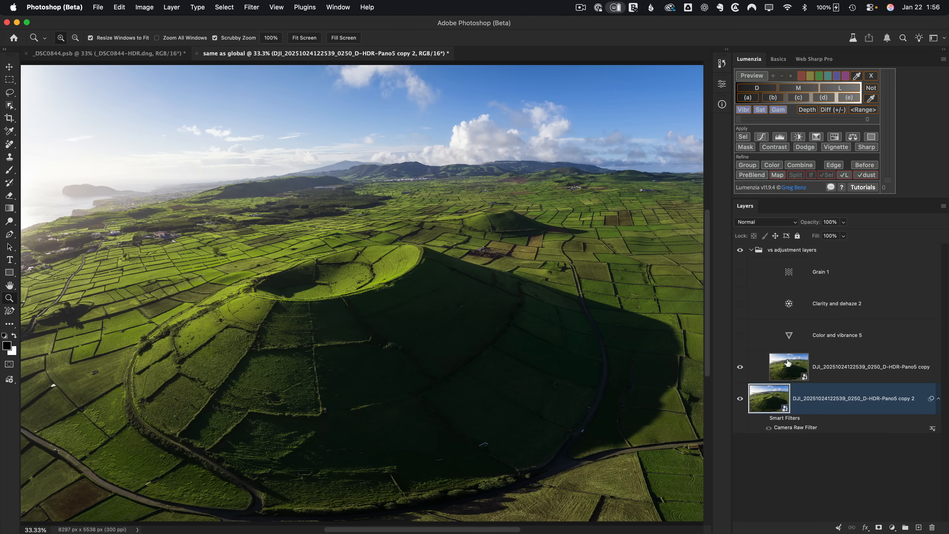
Turn the smart filters back on and show the "vs adjustment layers" group with its three adjustments hidden
left_click(740, 250)
left_click(760, 418)
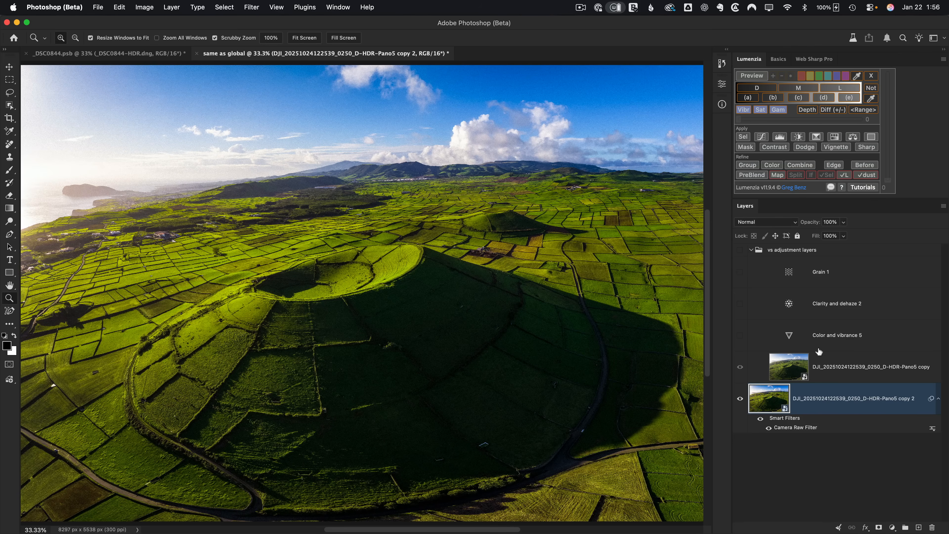
left_click(740, 250)
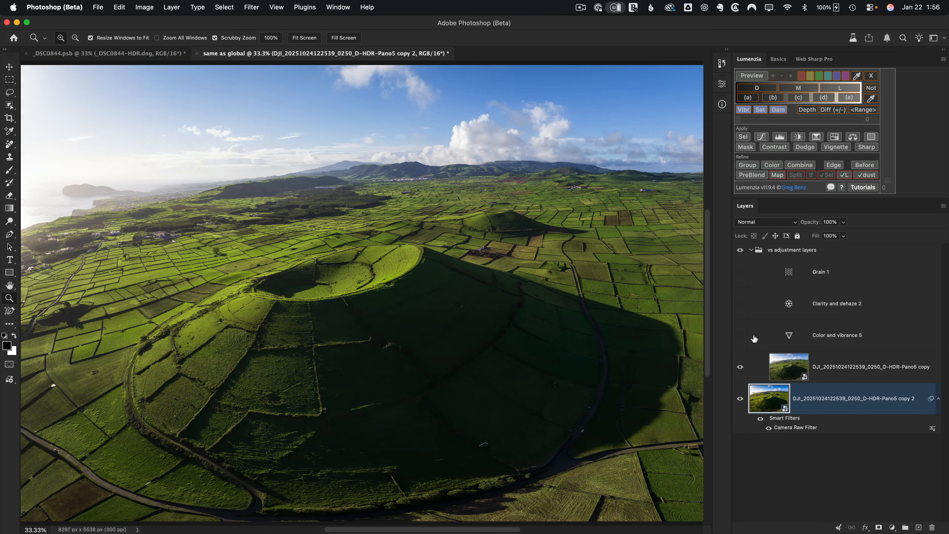
Check the Color and vibrance 5 settings against the Camera Raw Filter's settings, and make that adjustment layer visible
double_click(788, 336)
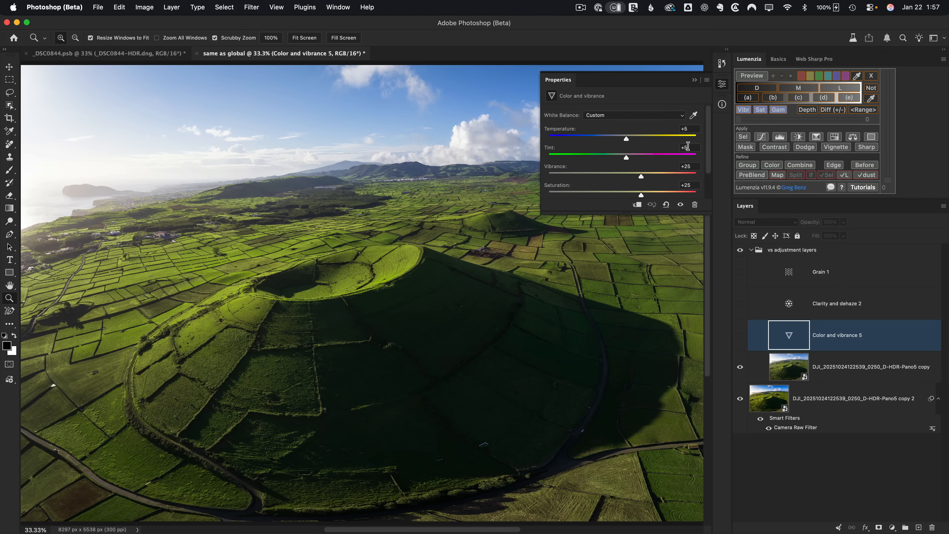
double_click(790, 428)
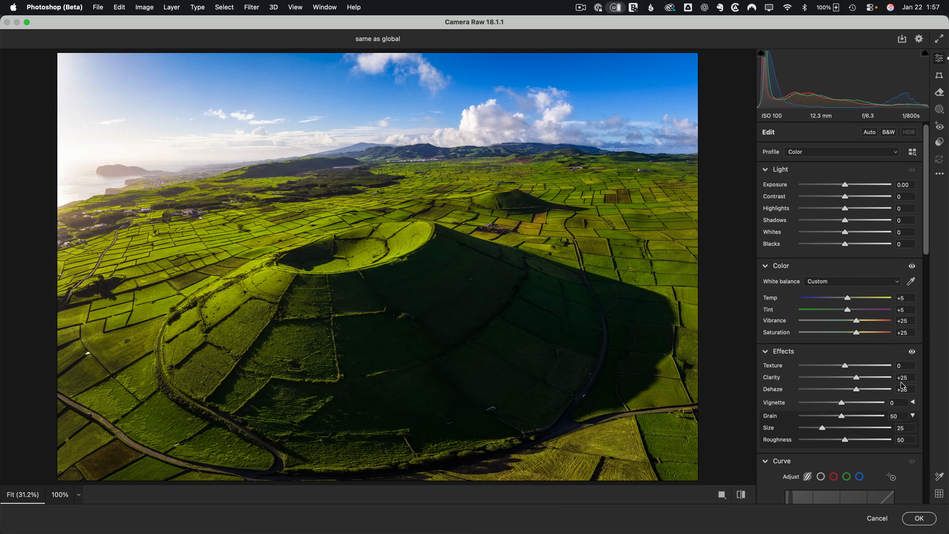
left_click(884, 519)
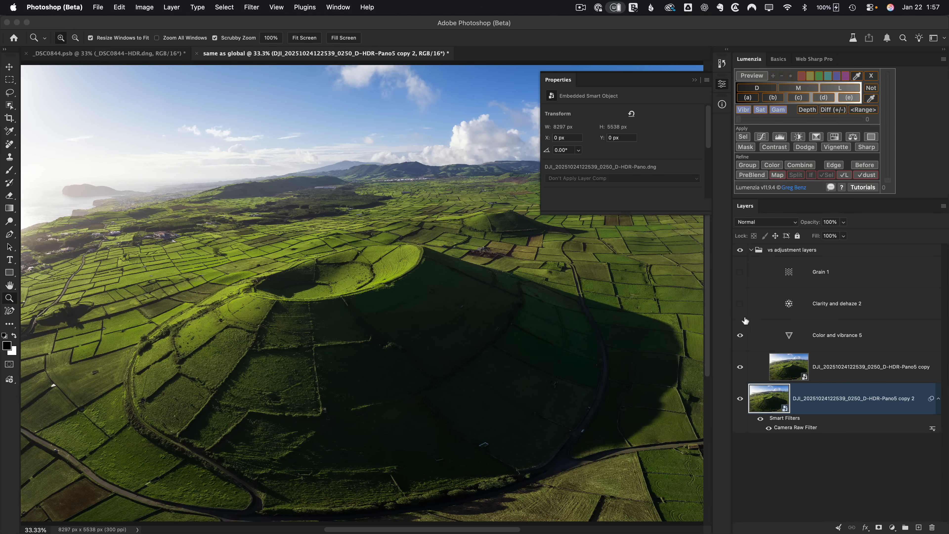
Turn on the Clarity and dehaze 2 and Grain 1 adjustment layers and review the settings of each
left_click(740, 303)
left_click(781, 303)
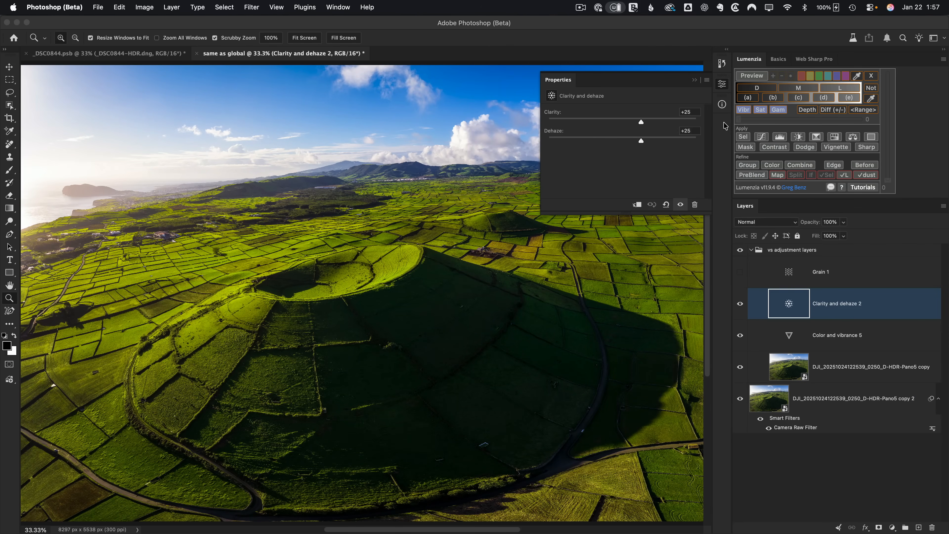
left_click(740, 271)
left_click(785, 275)
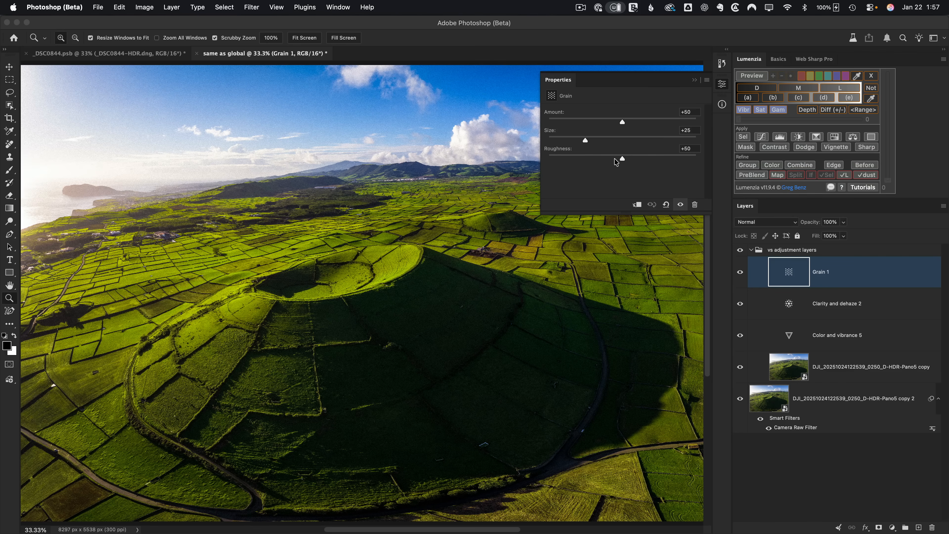
Compare the grain in the clouds with the "vs adjustment layers" group shown and hidden
left_click(722, 84)
left_click(768, 251)
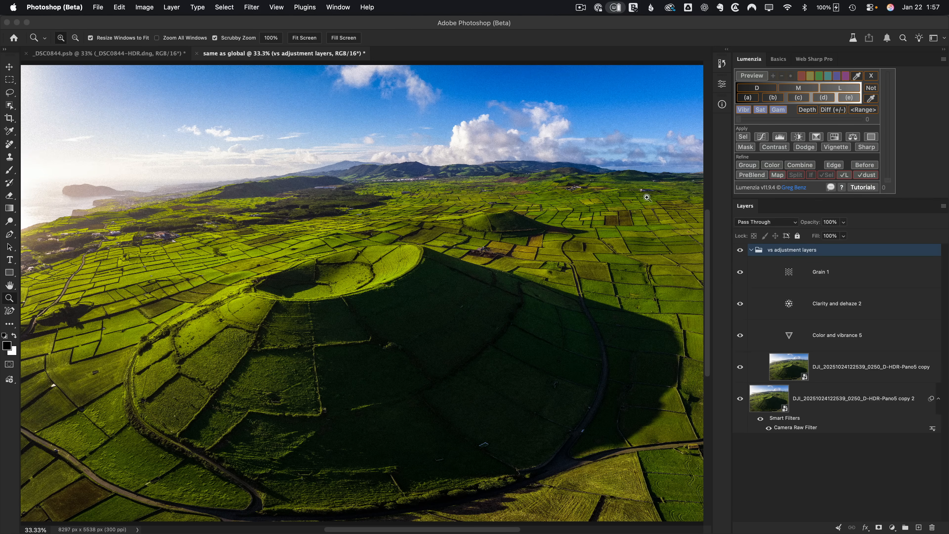
left_click_drag(443, 138, 549, 210)
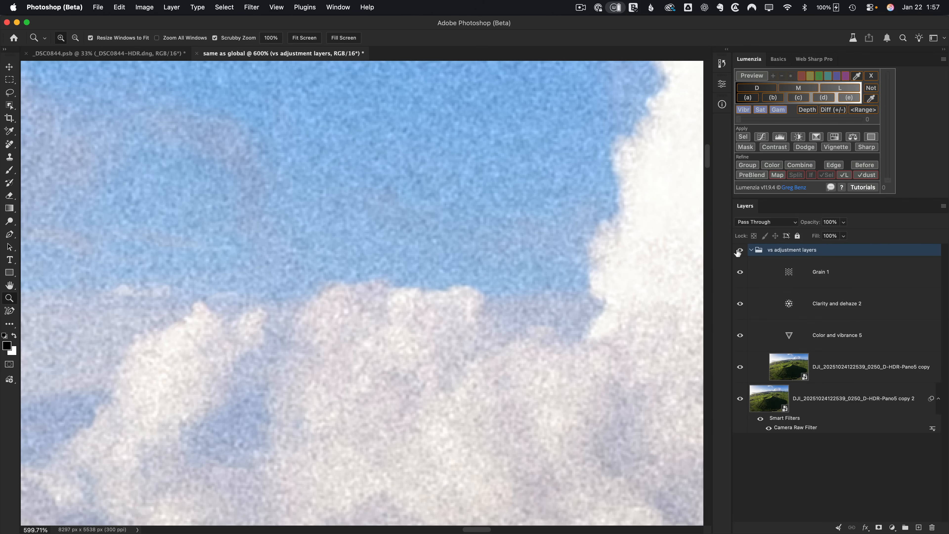
left_click(738, 250)
left_click(736, 251)
left_click(738, 250)
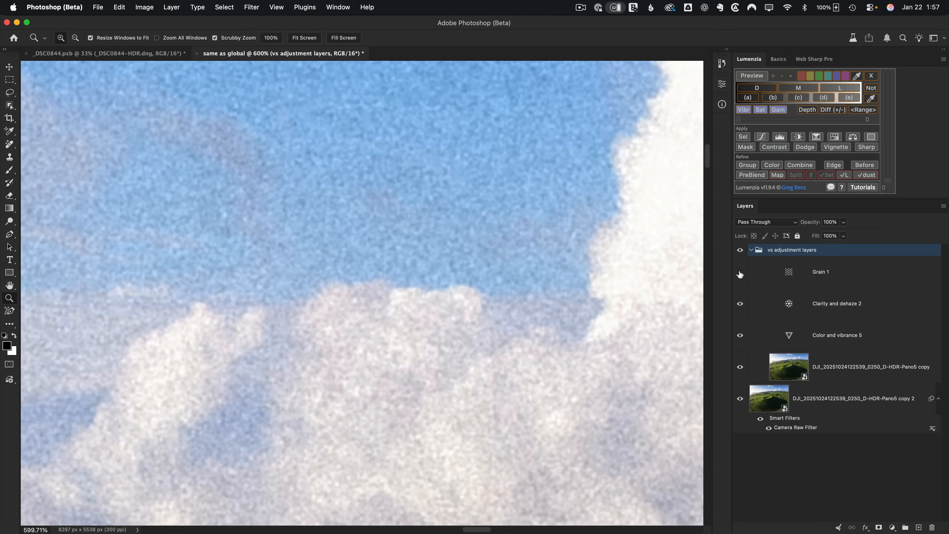
Hide the Grain 1 layer and set Grain to 0 in the bottom layer's Camera Raw Filter
left_click(740, 273)
double_click(786, 428)
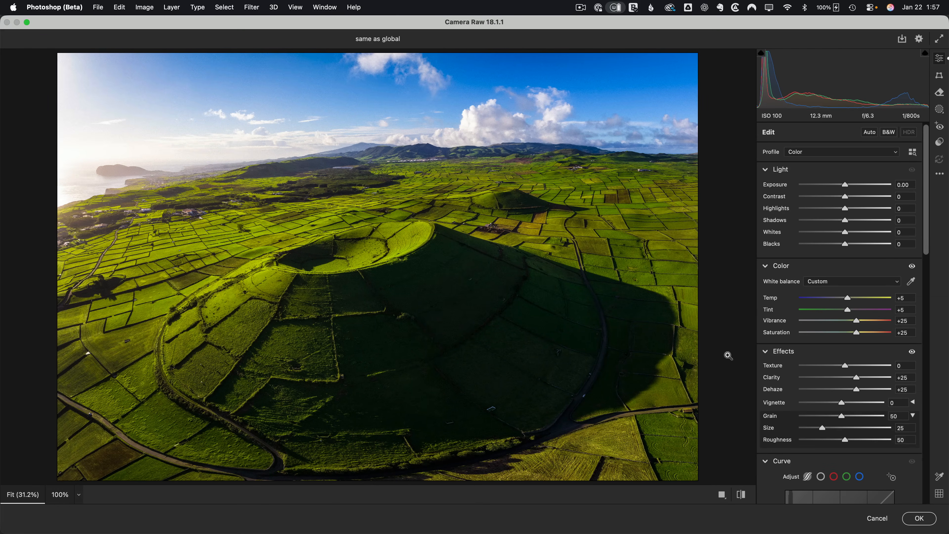
left_click_drag(842, 416, 774, 422)
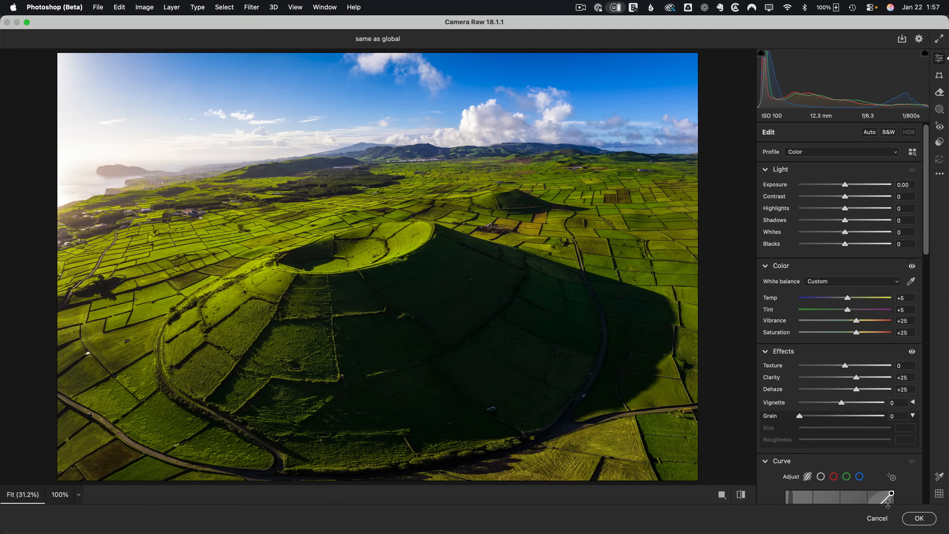
left_click(919, 518)
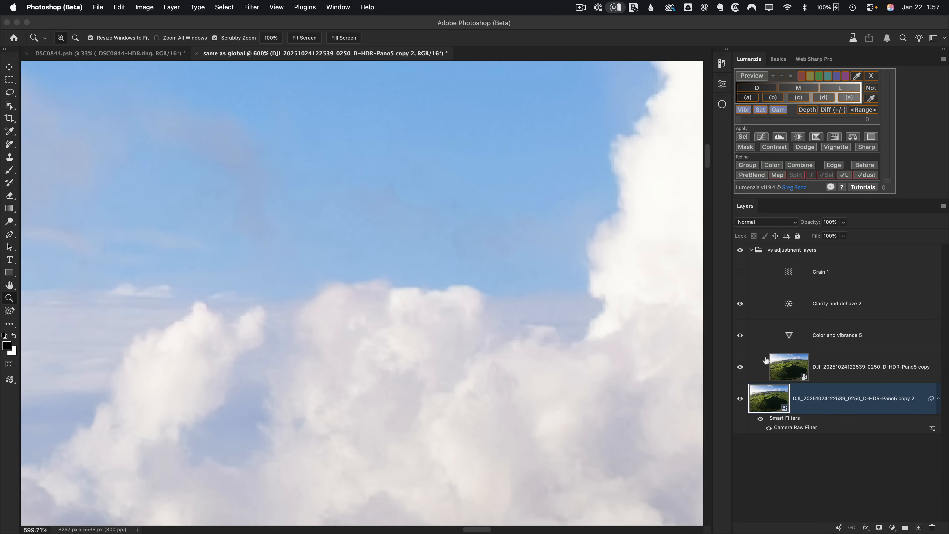
Briefly show Grain 1 and hide it again, then compare the whole image with the "vs adjustment layers" group on and off
left_click(739, 272)
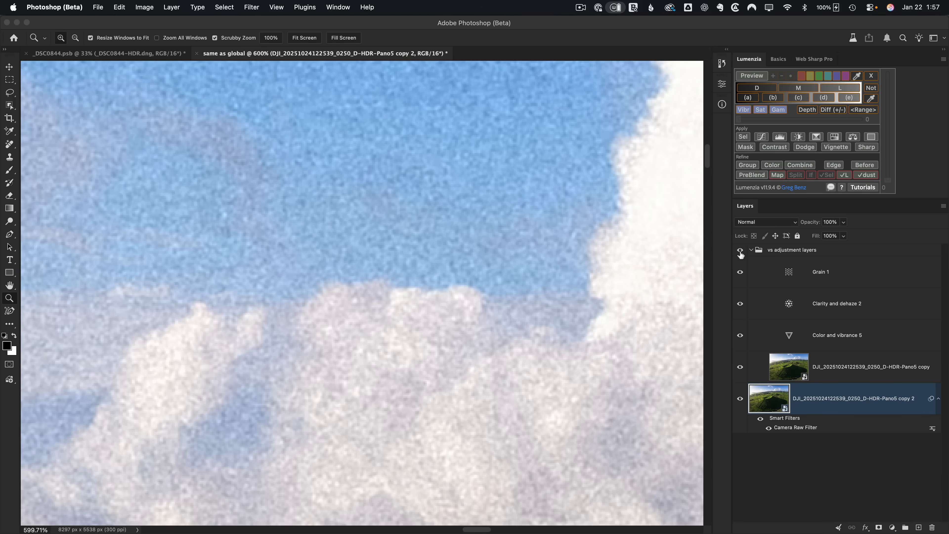
key("super+0")
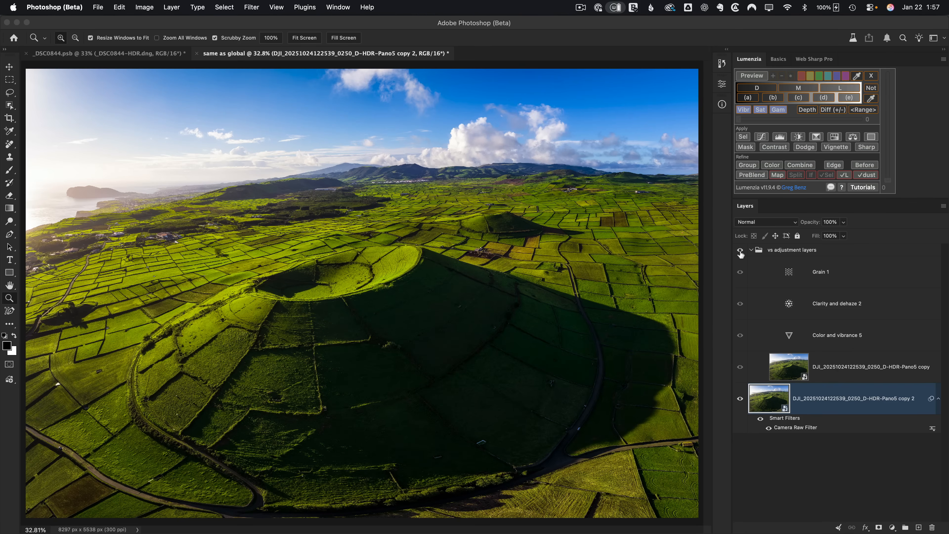
left_click(739, 272)
left_click(739, 251)
Review the settings of the Color and vibrance 5 and Clarity and dehaze 2 adjustment layers
left_click(789, 335)
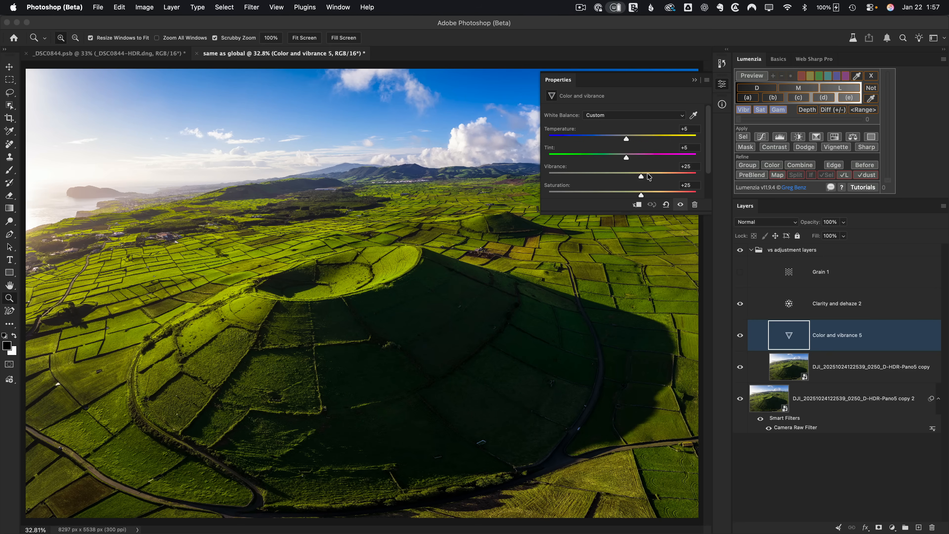
left_click(794, 313)
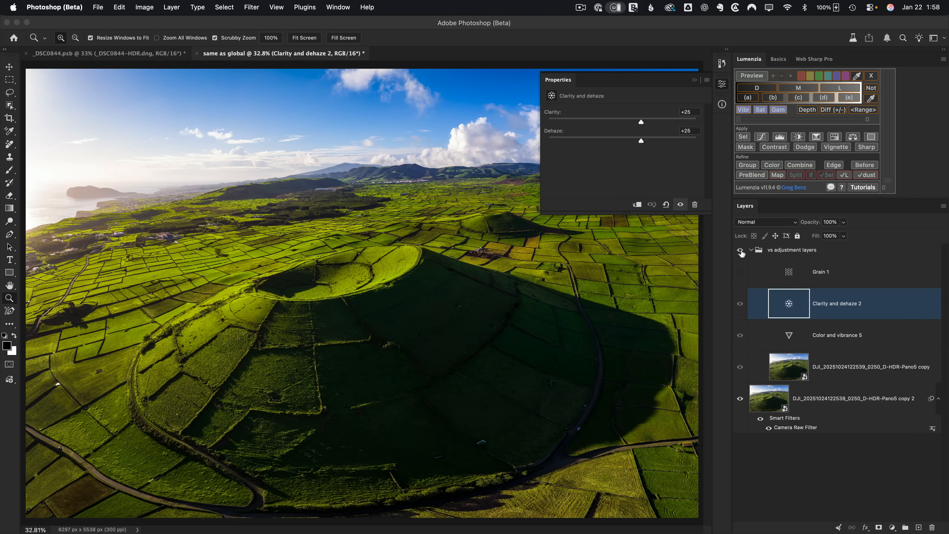
left_click(722, 85)
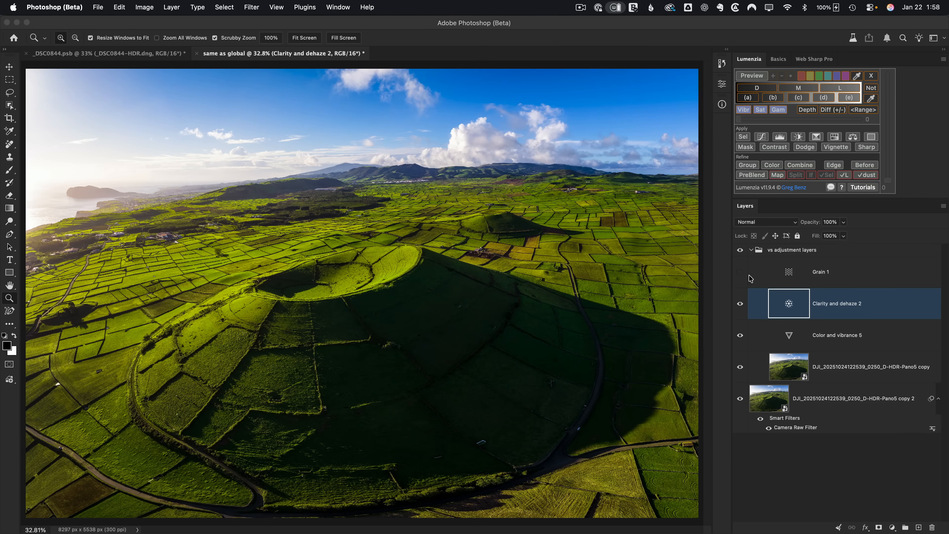
Check the "vs adjustment layers" group against the layer below with the Difference blend mode, and undo the blend mode change
left_click(777, 256)
left_click(769, 224)
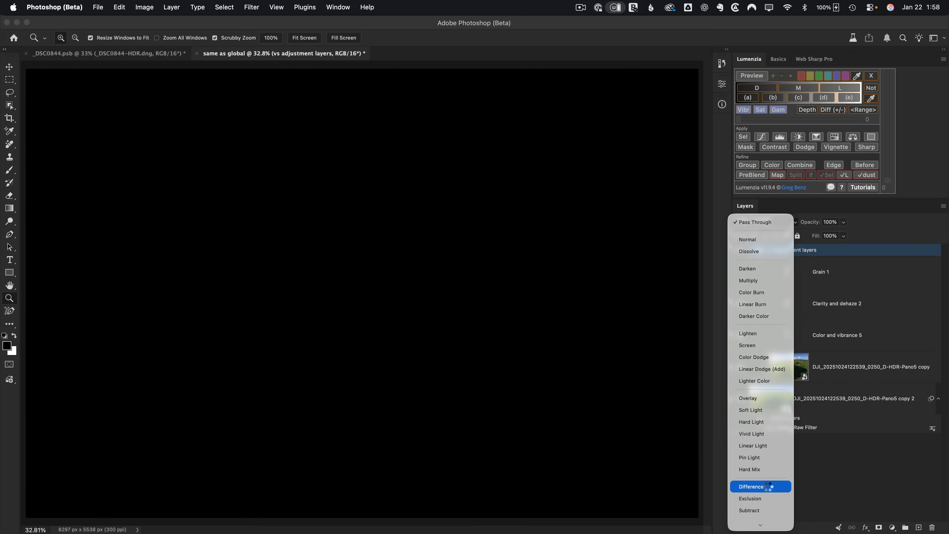
left_click(768, 487)
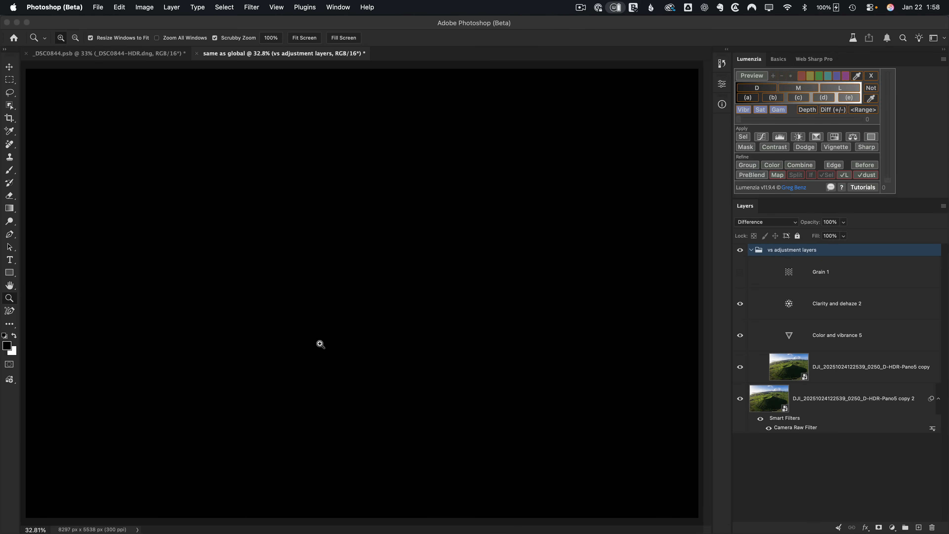
key("super+z")
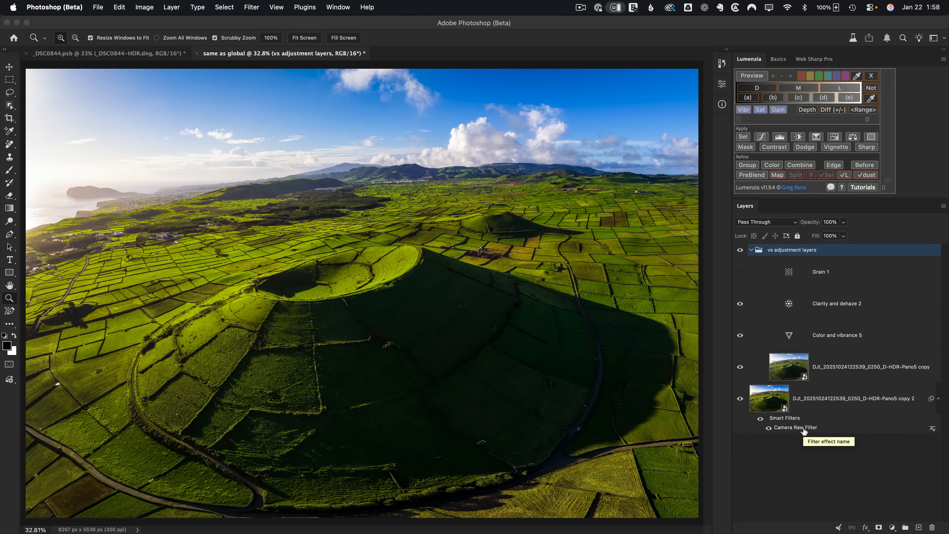
Restore Grain to 50 in the bottom layer's Camera Raw Filter and make the Grain 1 layer visible again
double_click(794, 428)
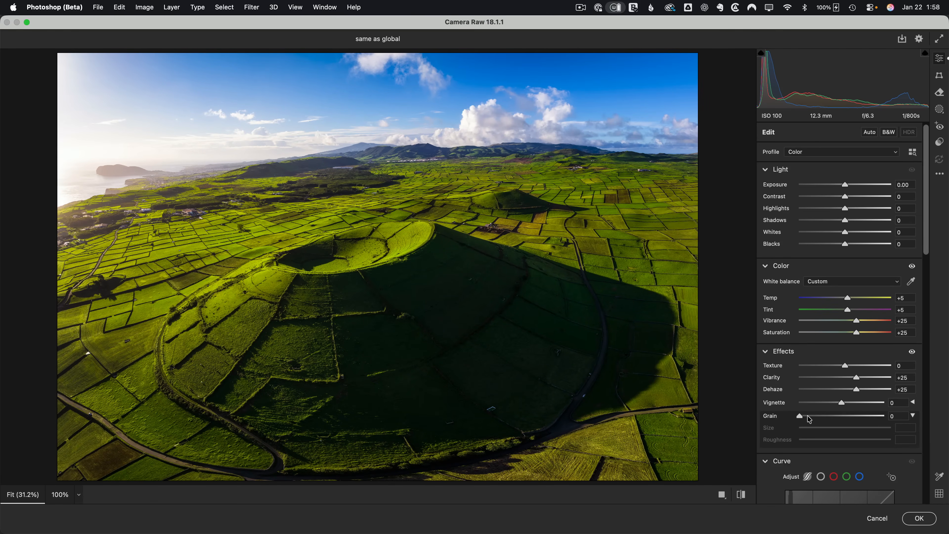
left_click(895, 415)
left_click(919, 518)
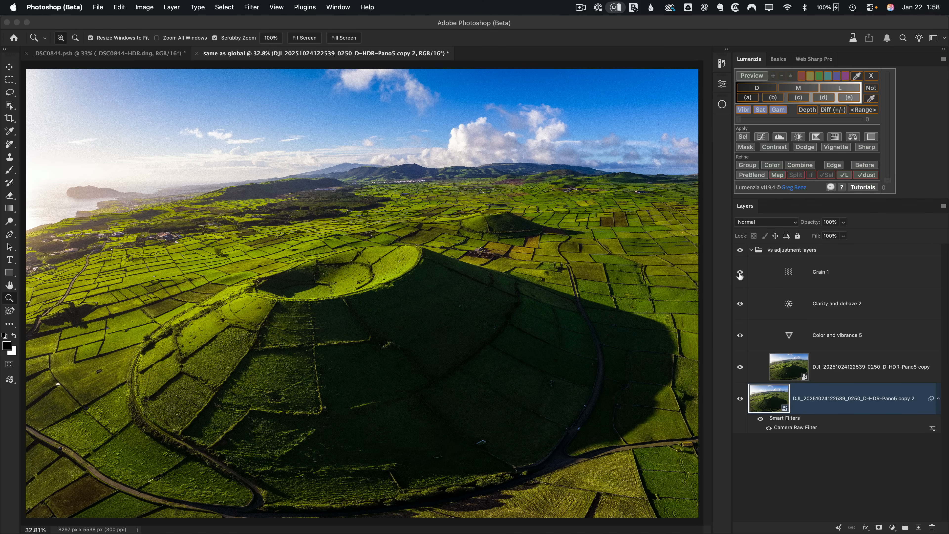
Compare the grain above the hills at high magnification with the adjustment layer group shown and hidden
left_click_drag(404, 142, 530, 252)
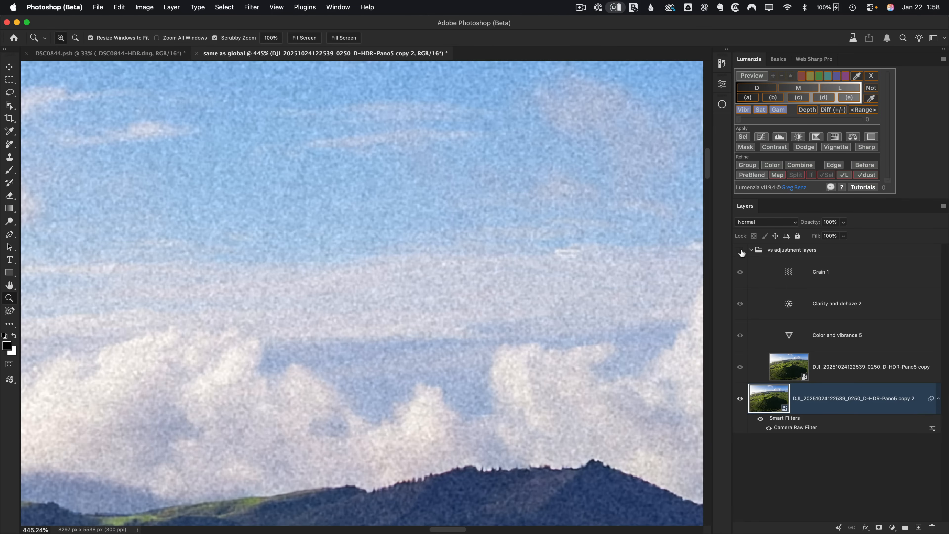
left_click(740, 251)
left_click(741, 251)
left_click(740, 251)
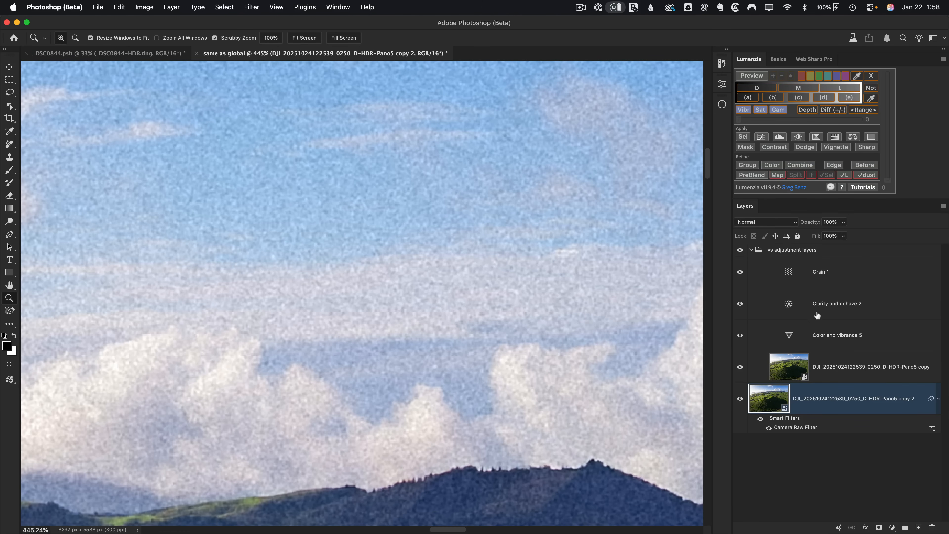
With the "vs adjustment layers" group collapsed and hidden, duplicate the filtered smart object layer and compare the two copies
left_click(751, 250)
left_click(739, 250)
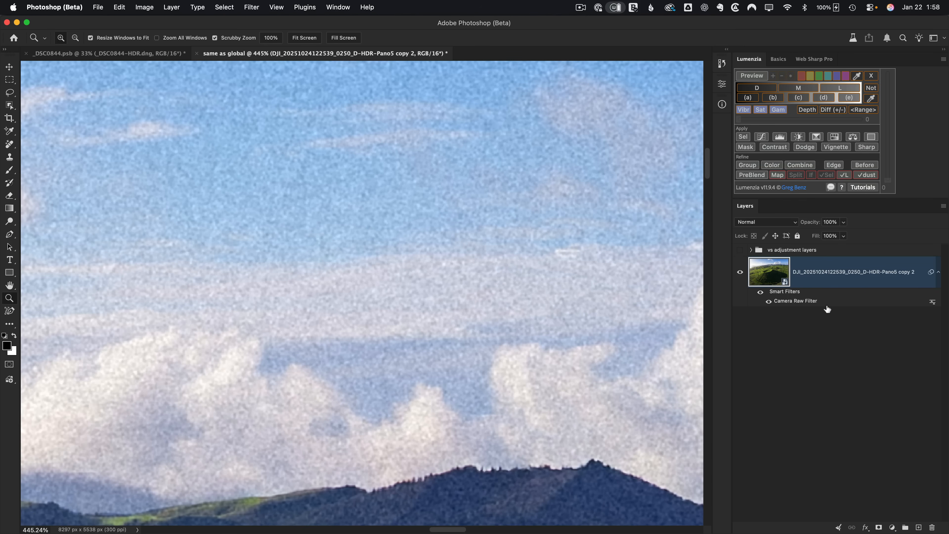
key("super+j")
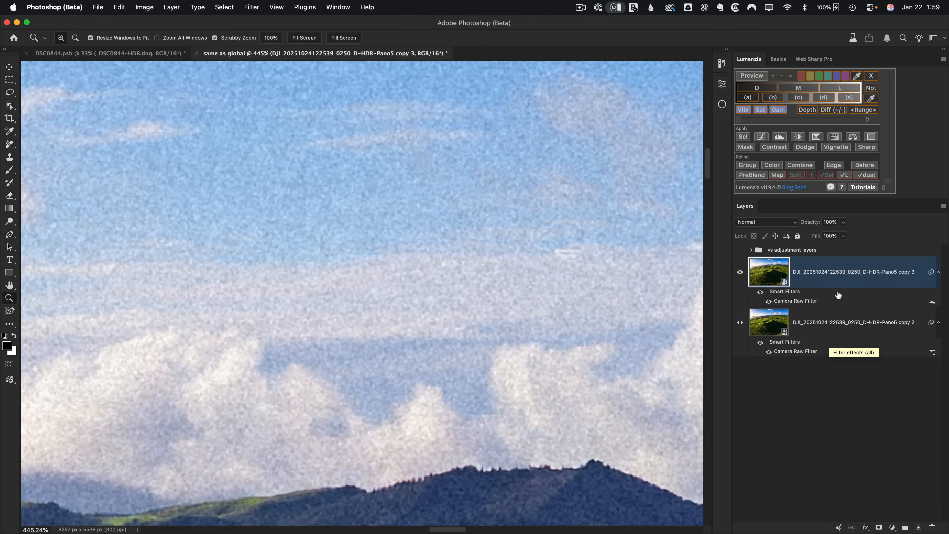
left_click(741, 273)
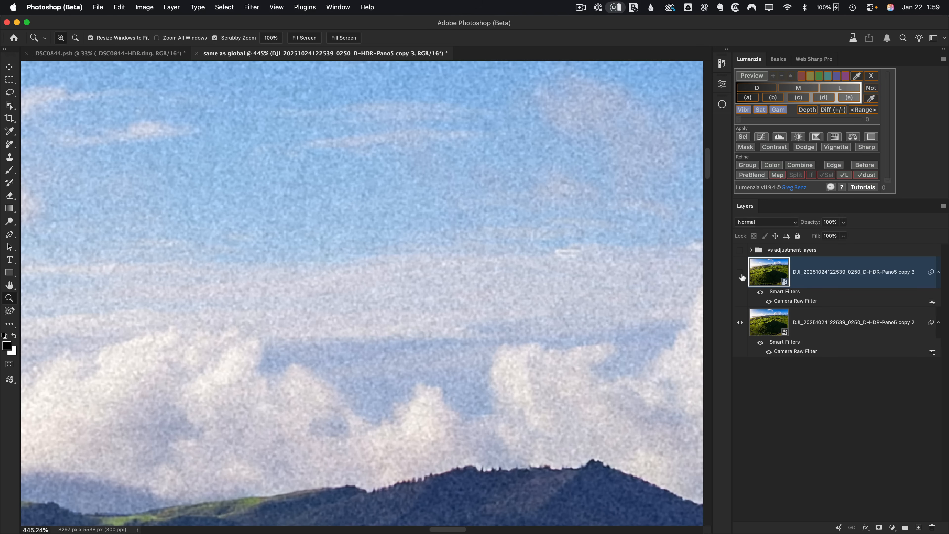
left_click(740, 272)
Replace the duplicate layer's Camera Raw Filter with a new one set to Grain 50, Clarity 25 and Dehaze 25
left_click_drag(782, 302, 931, 527)
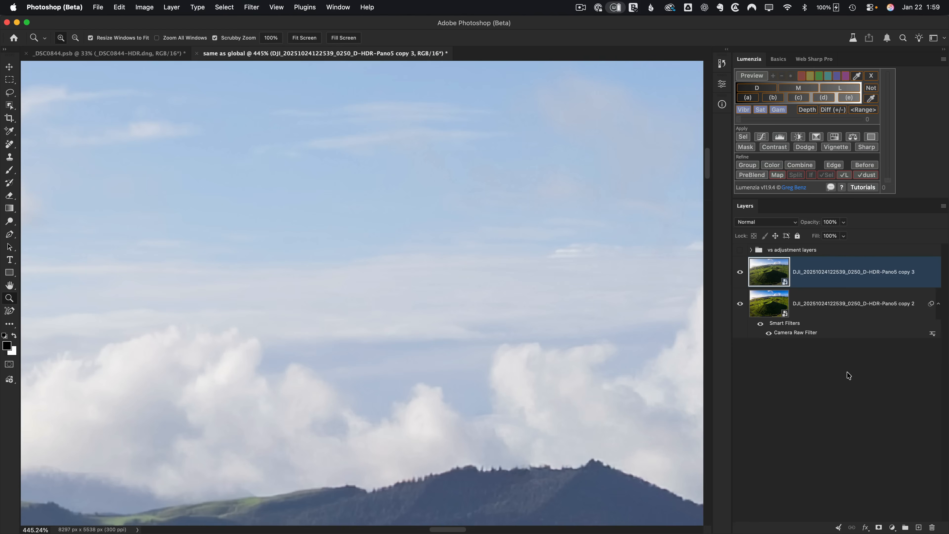
key("super+shift+a")
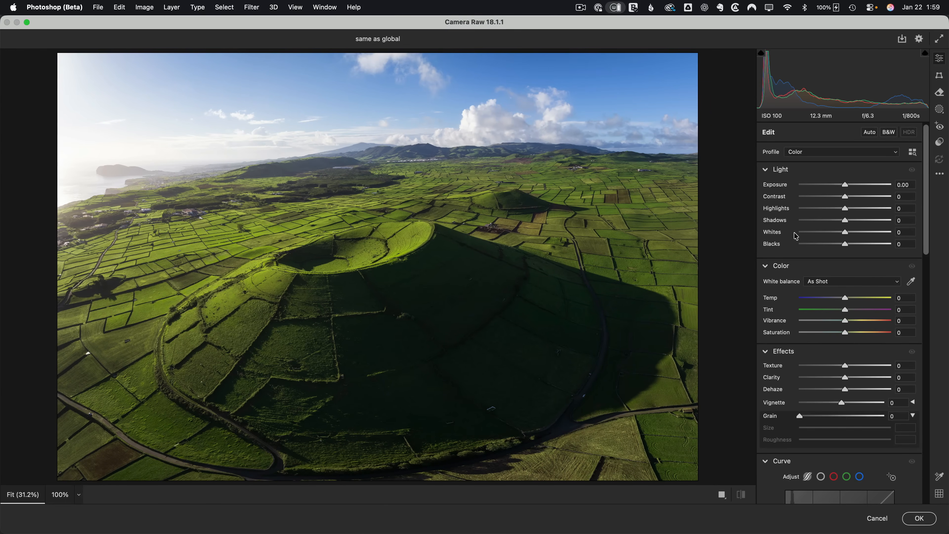
left_click(896, 415)
type("50")
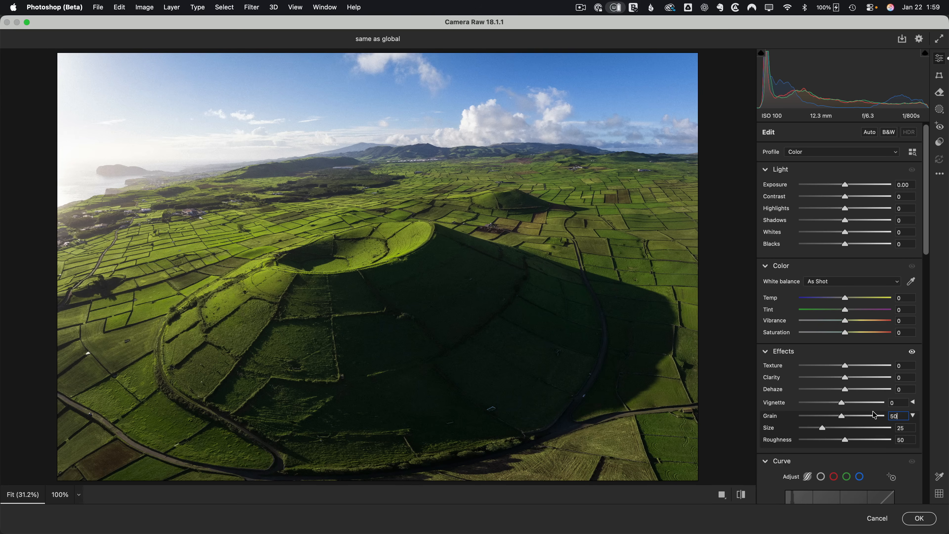
left_click(900, 378)
type("25")
left_click(901, 390)
type("25")
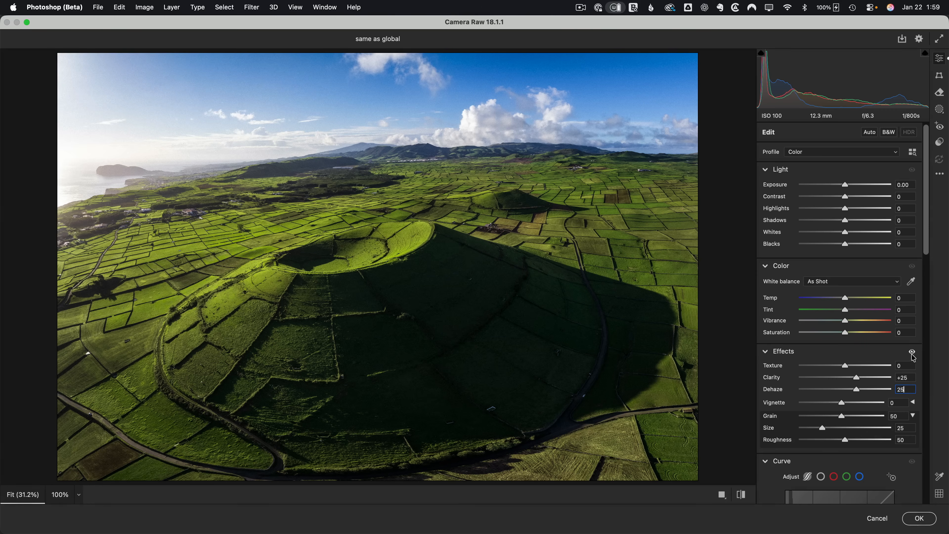
Set the new filter's Saturation and Vibrance to 25 and its Tint and Temp to 5, and apply it
left_click(910, 334)
type("25")
left_click(904, 320)
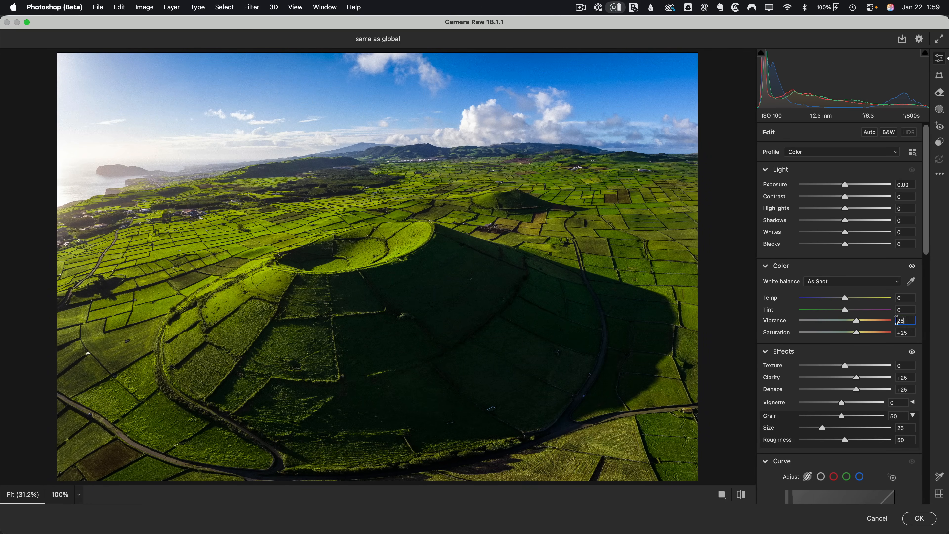
type("25")
left_click(906, 311)
type("5")
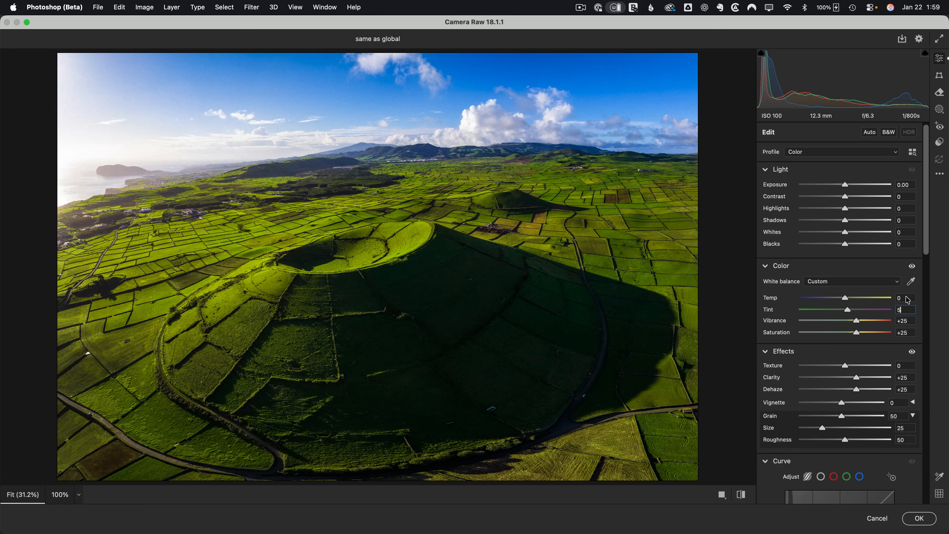
left_click(906, 298)
type("5")
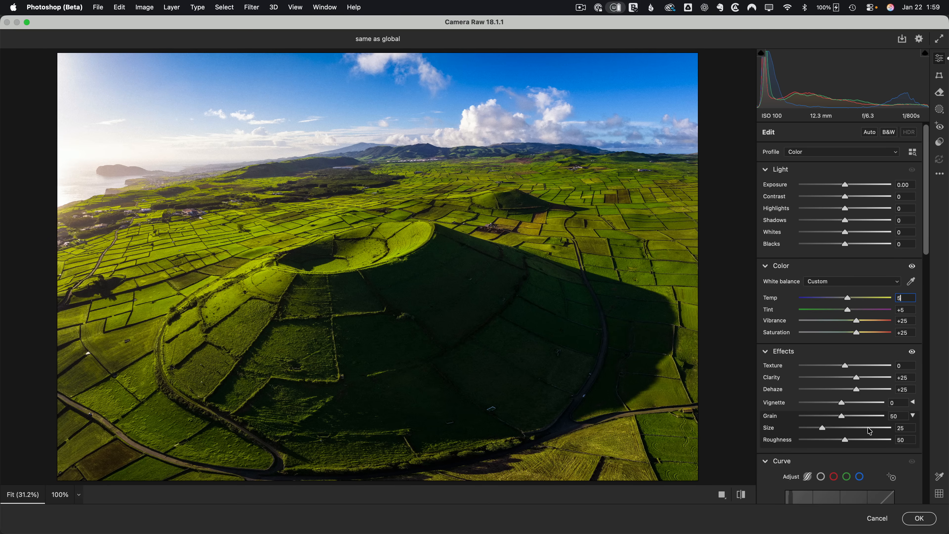
left_click(920, 519)
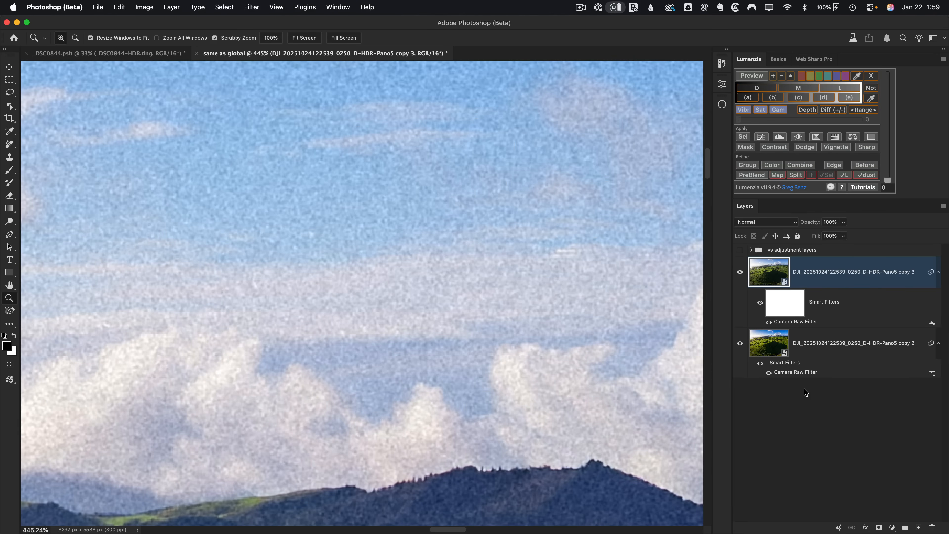
Compare the image with the duplicate smart object layer shown and hidden, and delete the duplicate
left_click(739, 272)
left_click(739, 272)
left_click(740, 272)
left_click(740, 272)
left_click(740, 272)
left_click(740, 272)
left_click_drag(814, 279, 932, 527)
Duplicate Grain 1 inside the expanded "vs adjustment layers" group, compare the image with and without the copy, and delete the copy
left_click(751, 250)
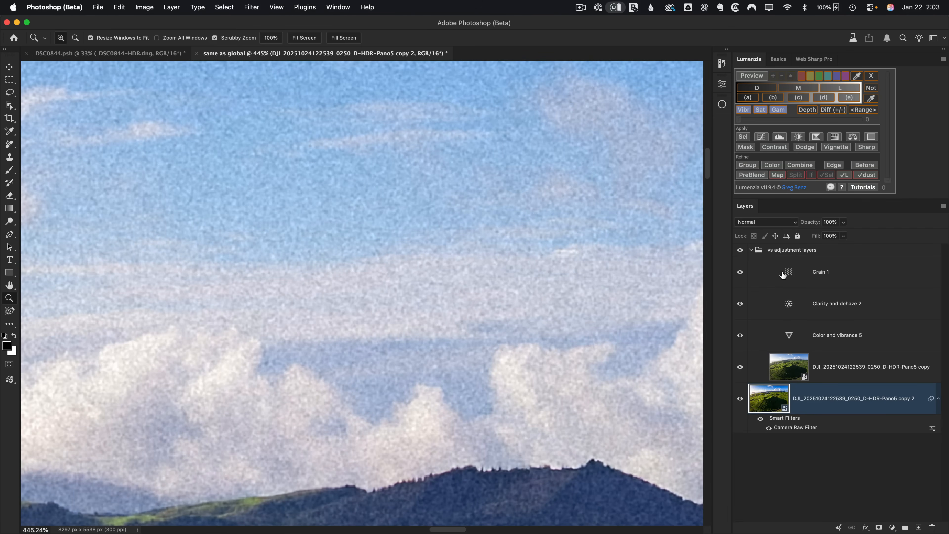
left_click(783, 276)
key("super+j")
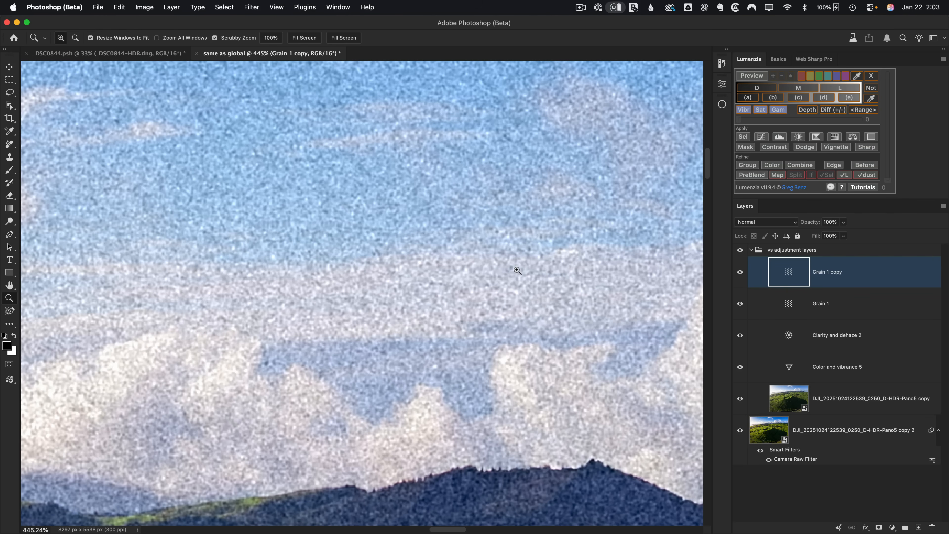
left_click(741, 273)
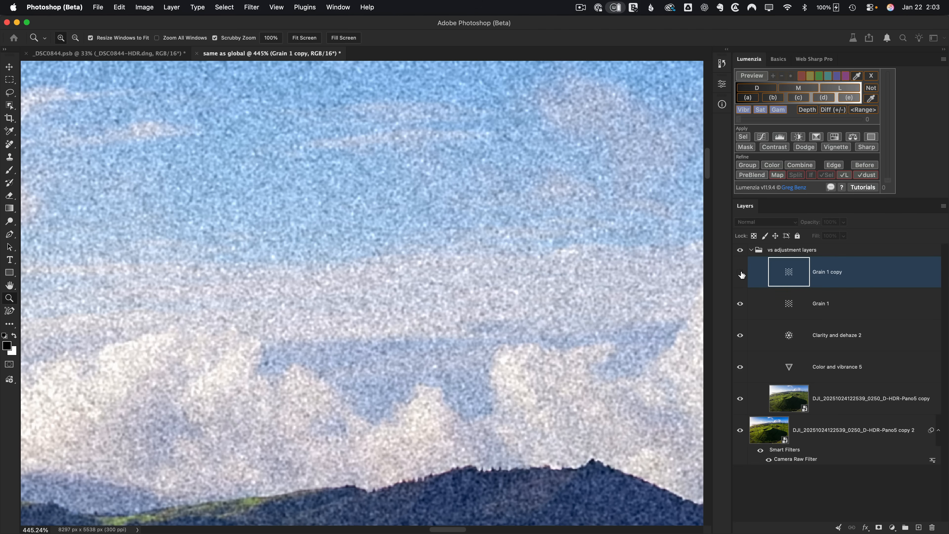
left_click(741, 274)
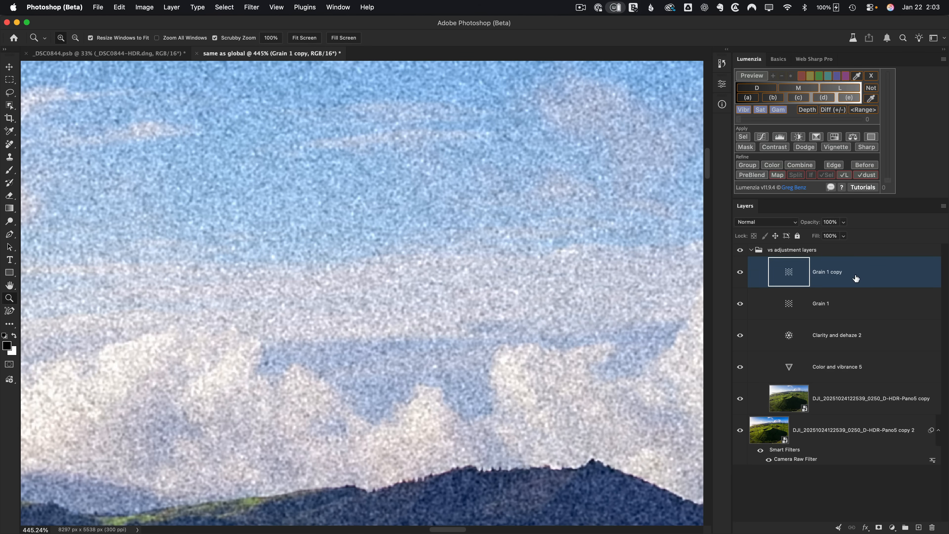
left_click_drag(856, 279, 931, 527)
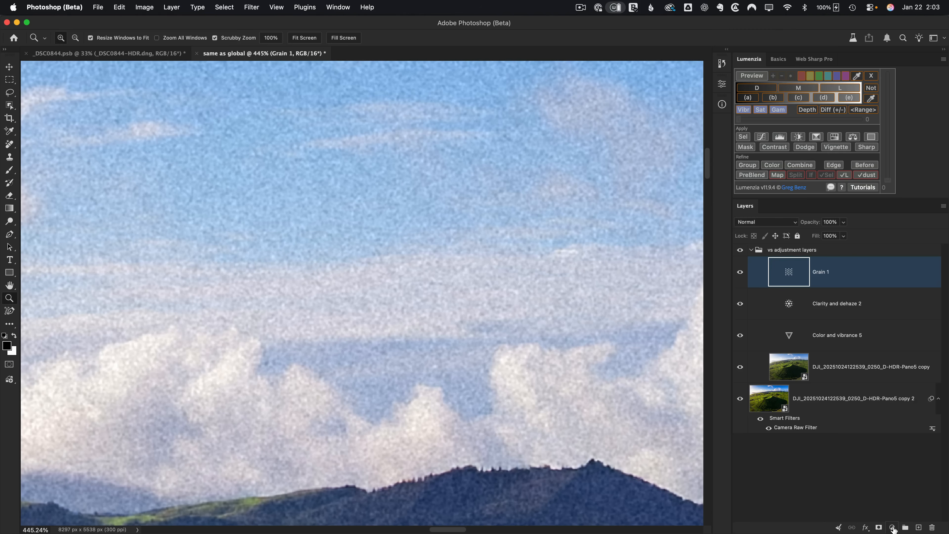
Add a new Grain adjustment layer above Grain 1 and raise its Amount
left_click(892, 527)
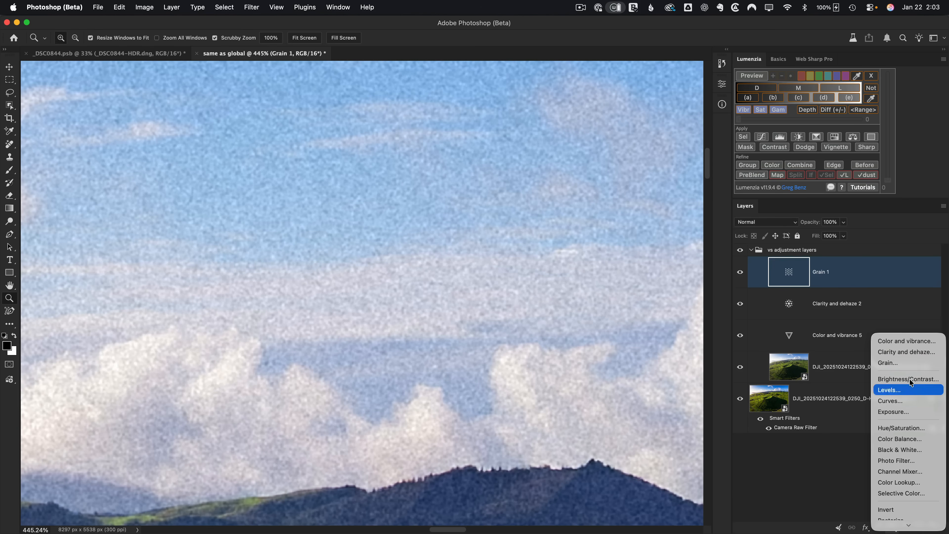
left_click(912, 361)
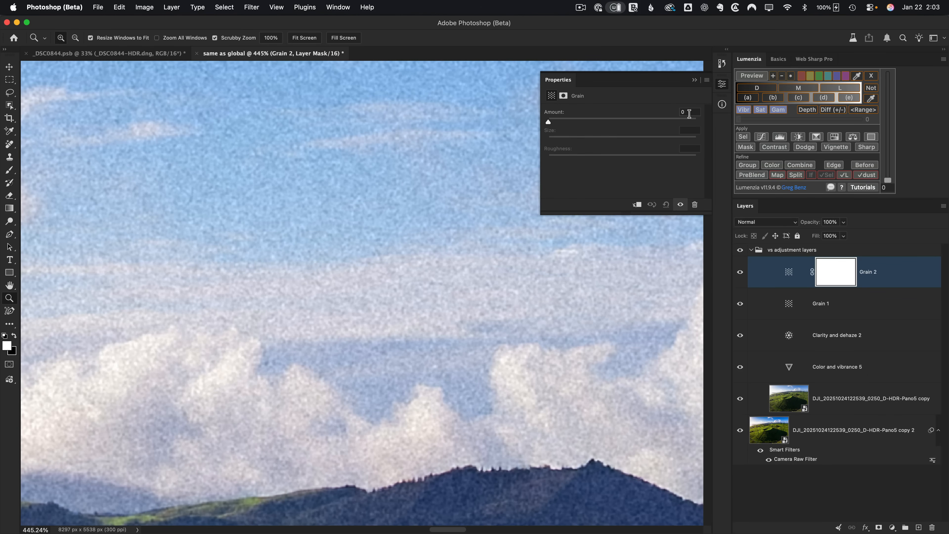
left_click_drag(689, 113, 664, 113)
type("5")
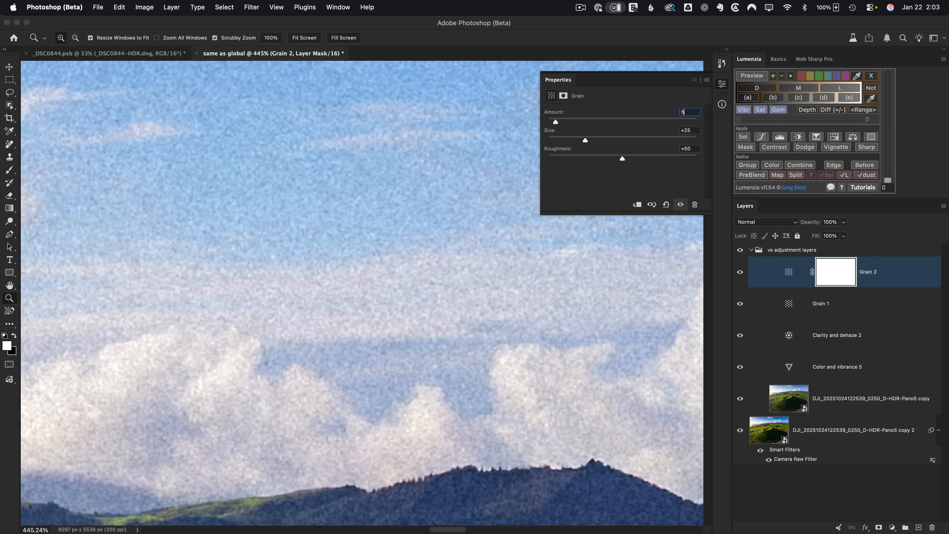
left_click(724, 85)
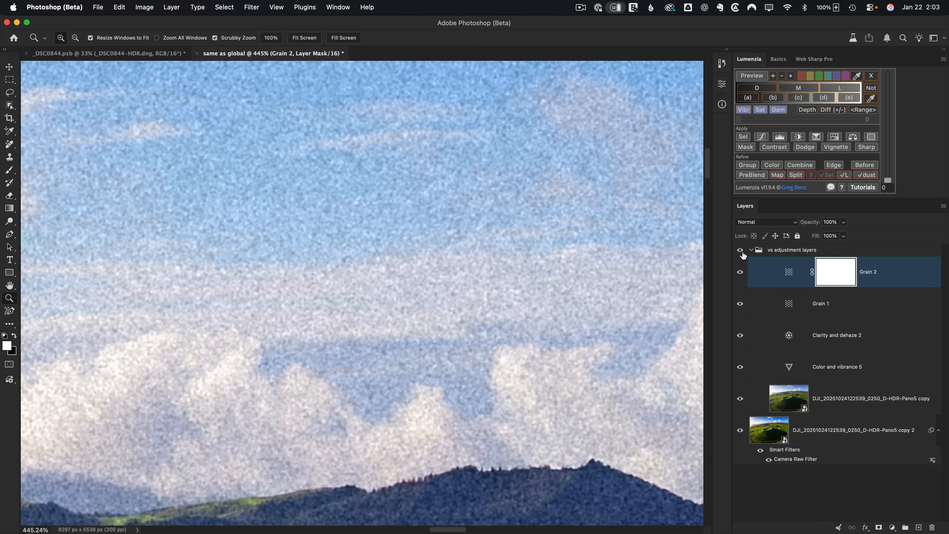
Compare the image with the Grain 2 layer shown and hidden, and delete Grain 2
left_click(743, 276)
left_click(742, 276)
left_click_drag(896, 282, 931, 523)
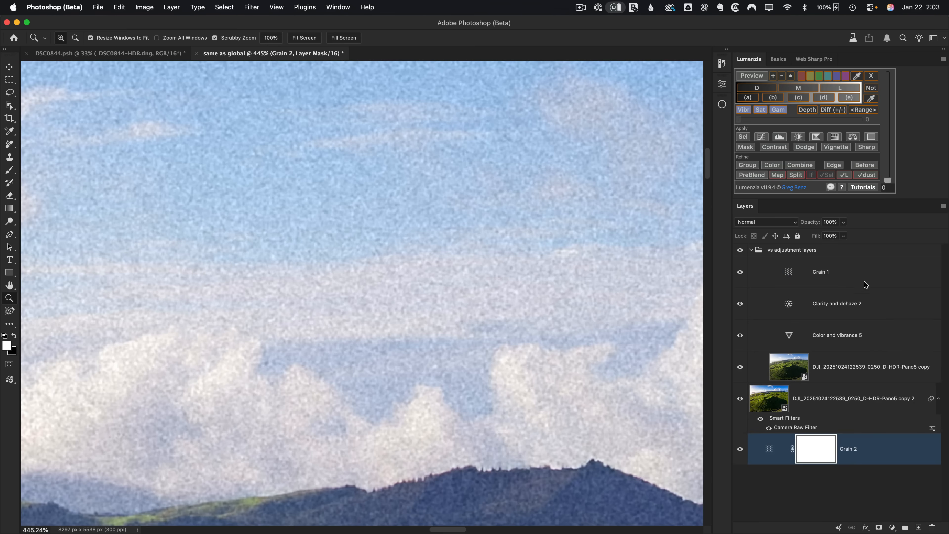
left_click_drag(898, 438, 932, 527)
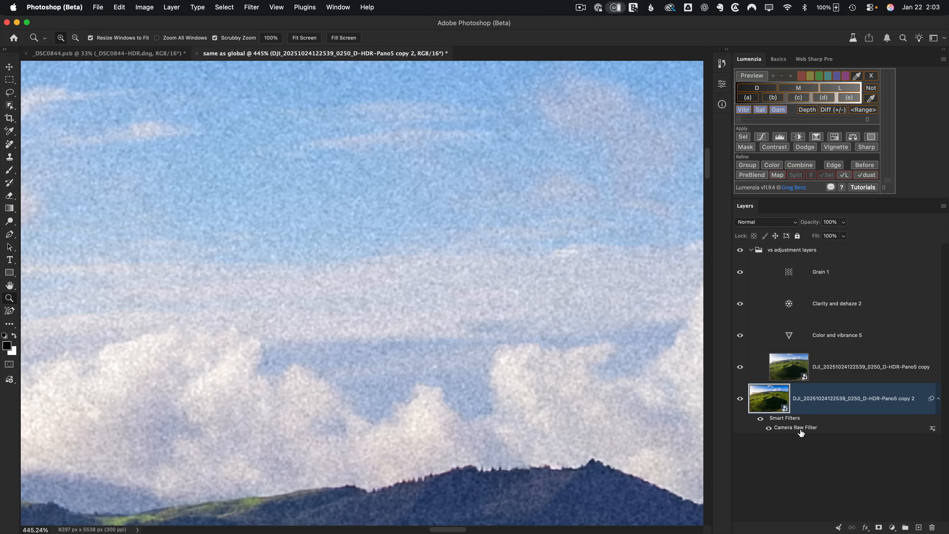